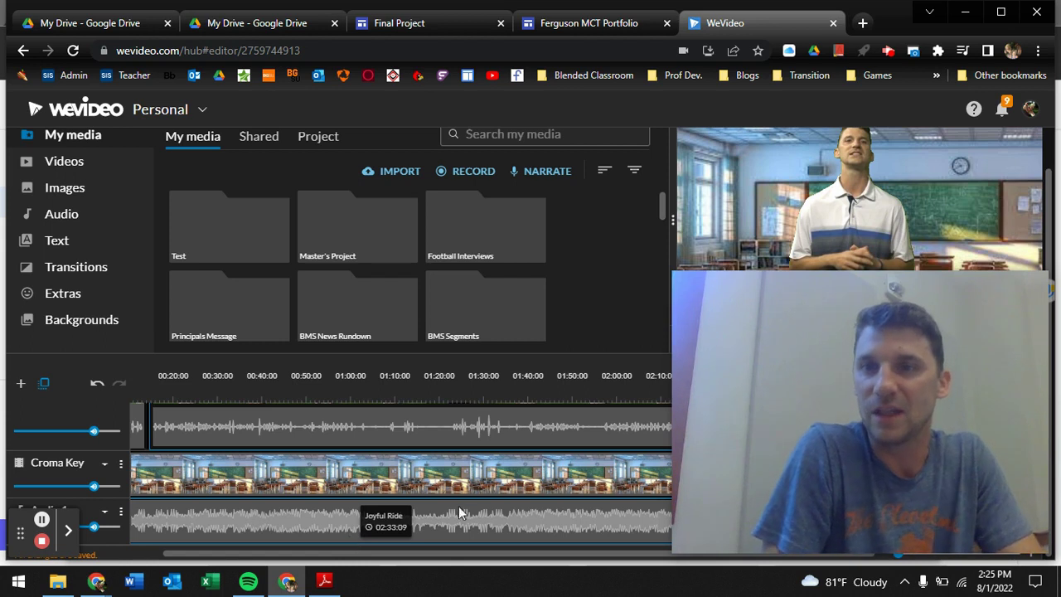
- Close the webcam overlay, play through the ending, and return the playhead to 02:52:16
{"action": "mouse_move", "coordinate": [820, 394]}
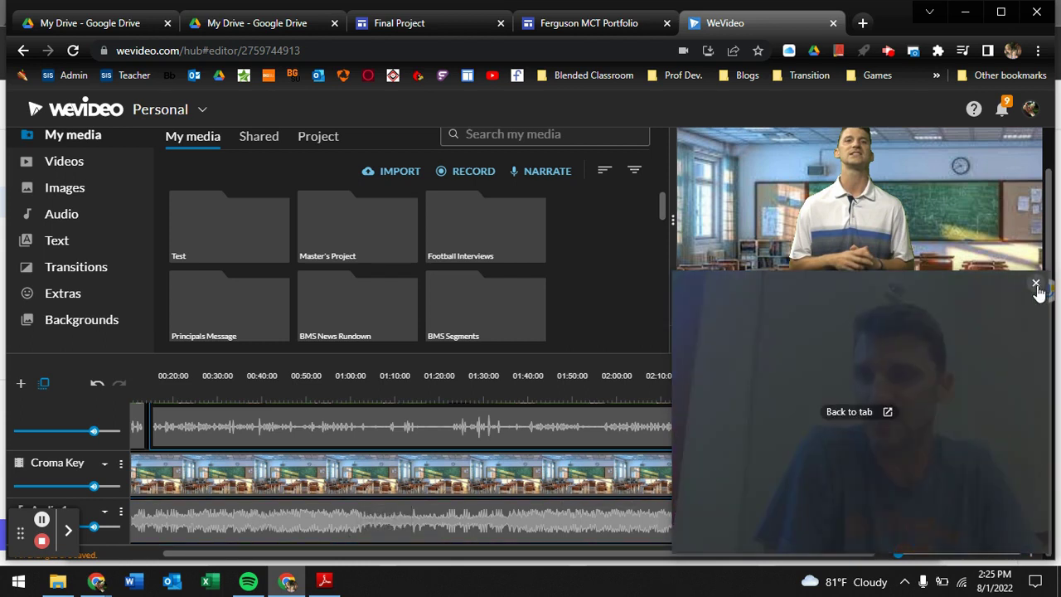
{"action": "left_click", "coordinate": [1035, 285]}
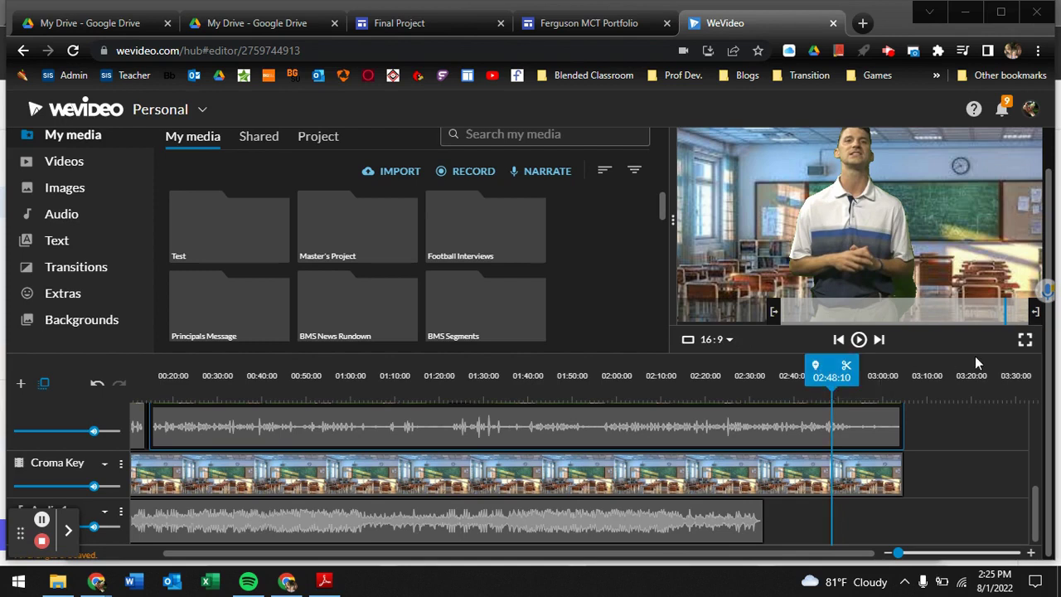
{"action": "scroll", "coordinate": [975, 355], "scroll_direction": "up", "scroll_amount": 1}
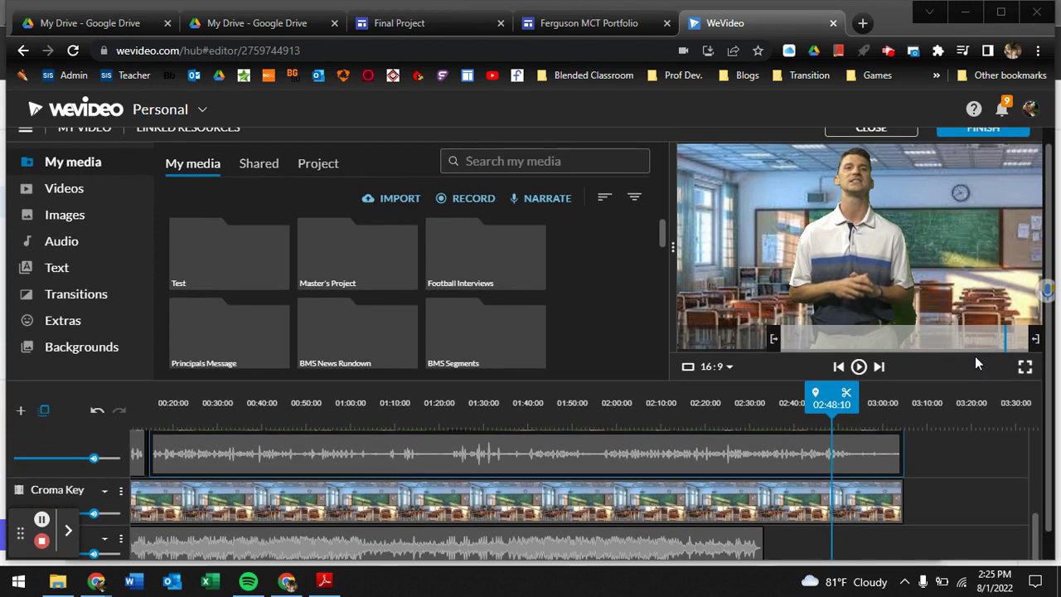
{"action": "left_click", "coordinate": [859, 367]}
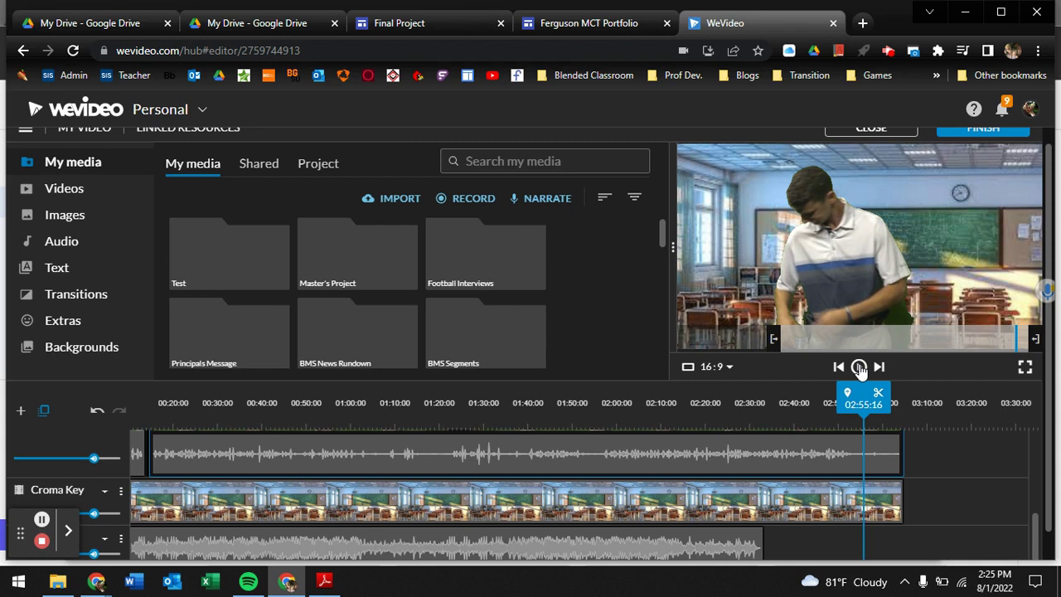
{"action": "left_click_drag", "start_coordinate": [859, 395], "coordinate": [846, 390]}
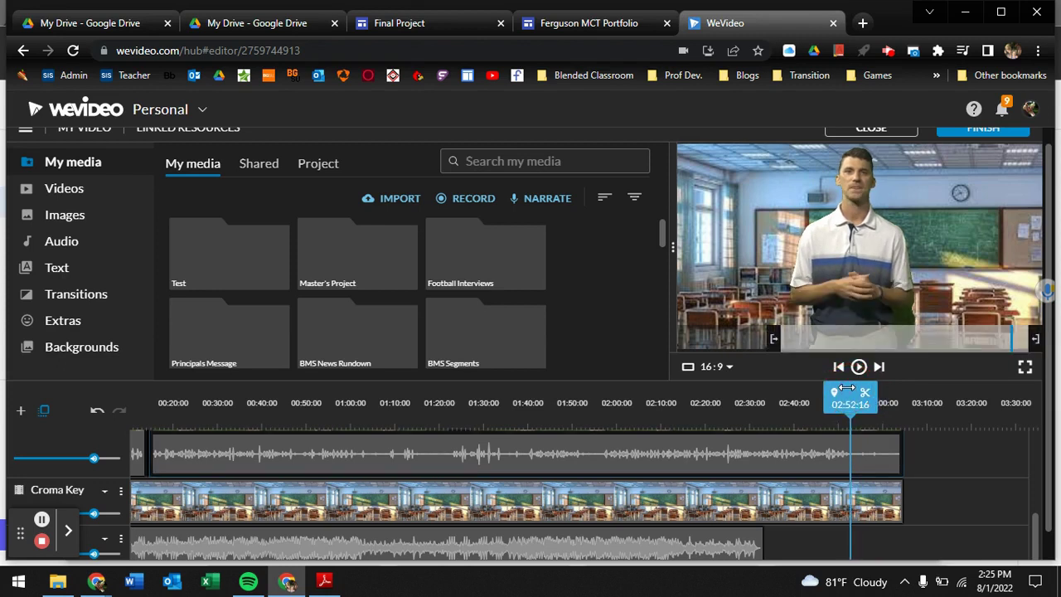
- Split the Croma Key clip at 02:52:16 and delete the leftover tail
{"action": "left_click", "coordinate": [863, 535]}
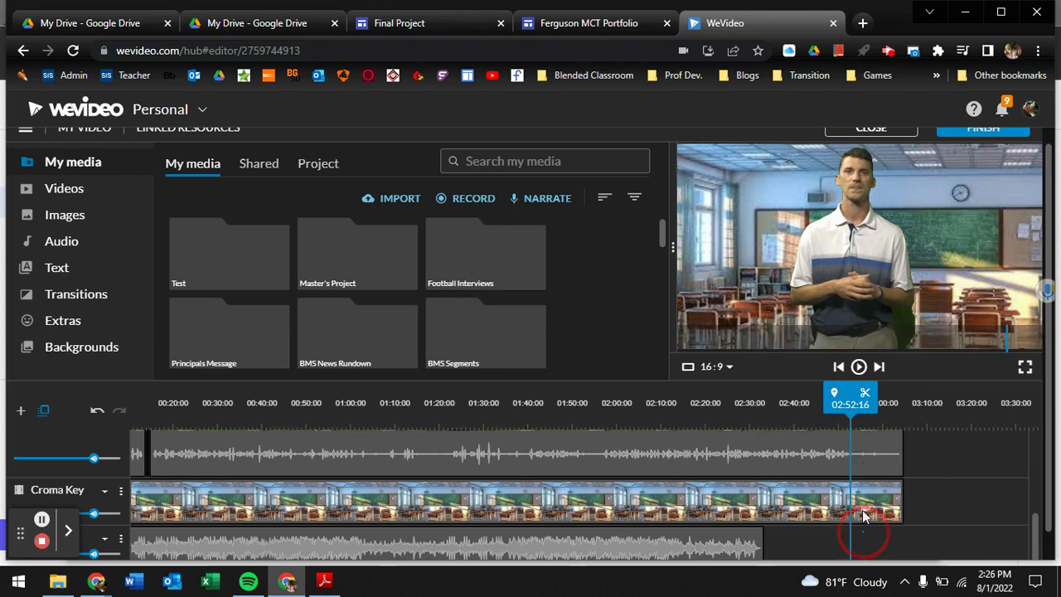
{"action": "left_click", "coordinate": [864, 393]}
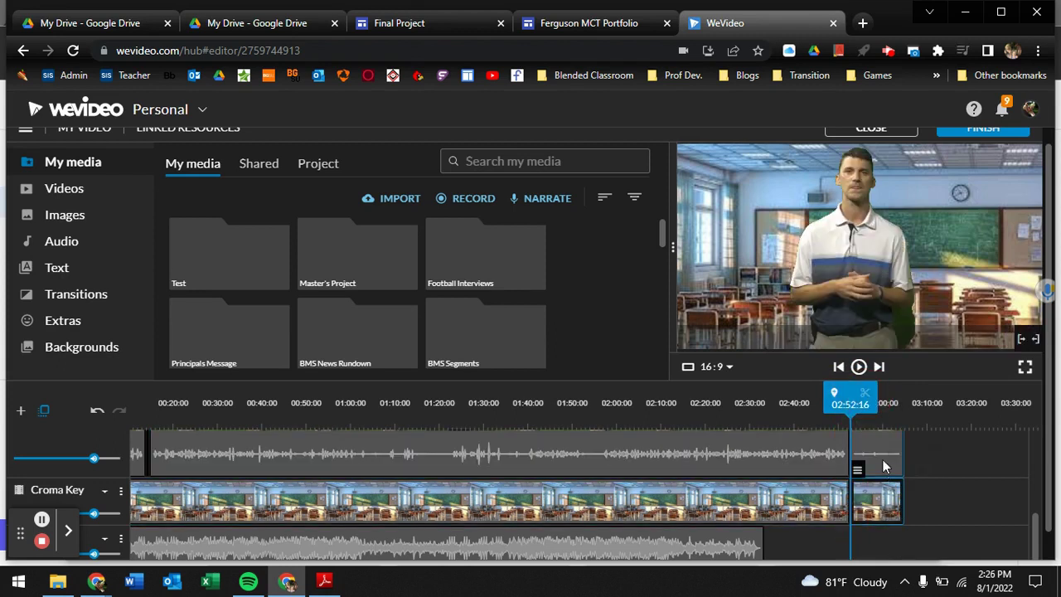
{"action": "key", "text": "Delete"}
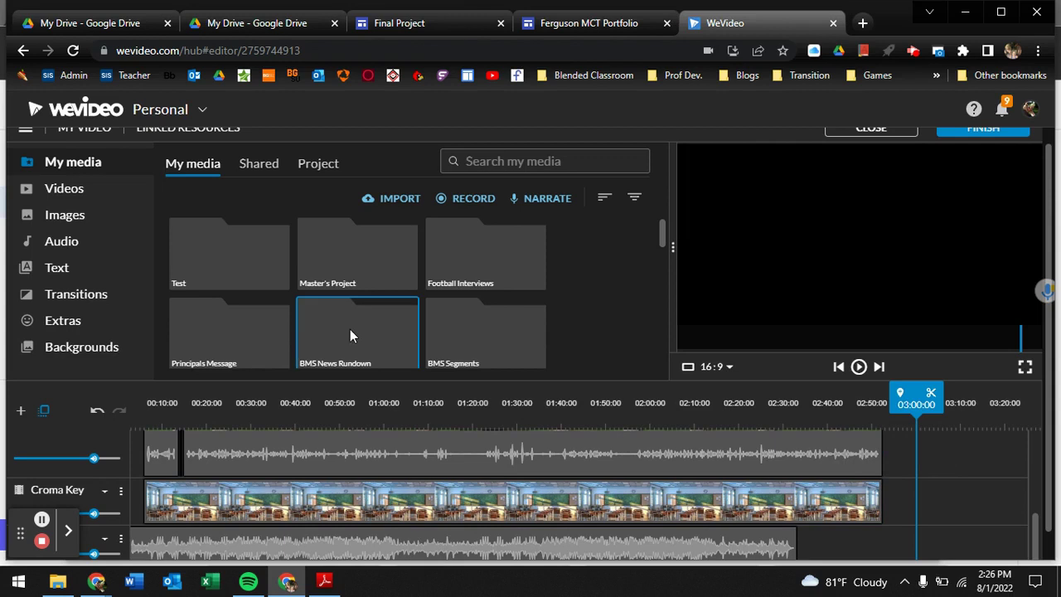
- Bring Dip To Black from the Transitions library to the clip end and preview it
{"action": "left_click", "coordinate": [68, 297]}
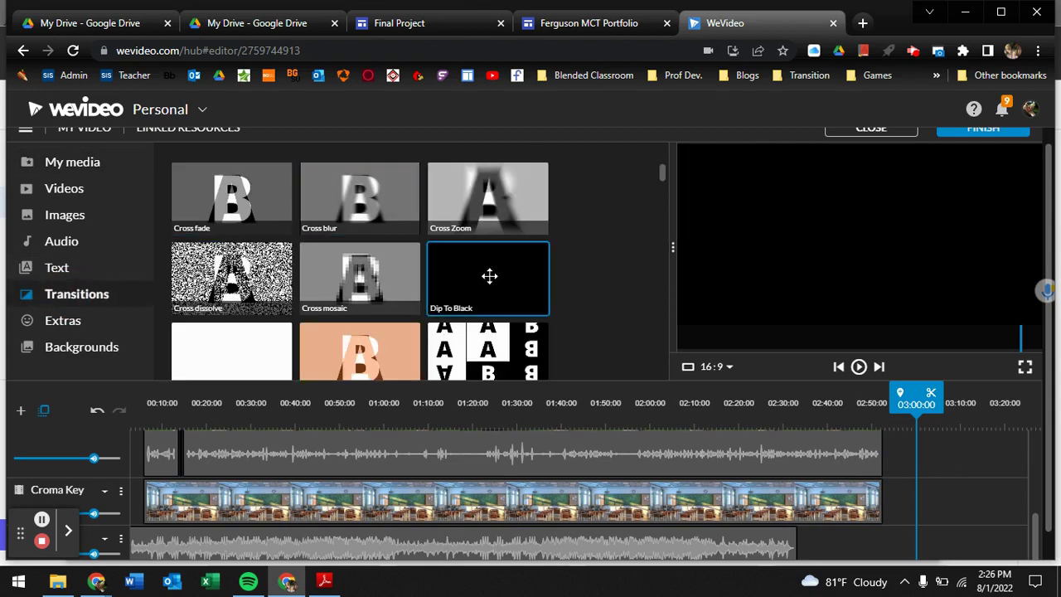
{"action": "left_click_drag", "start_coordinate": [490, 277], "coordinate": [898, 495]}
{"action": "scroll", "coordinate": [803, 484], "scroll_direction": "up", "scroll_amount": 3}
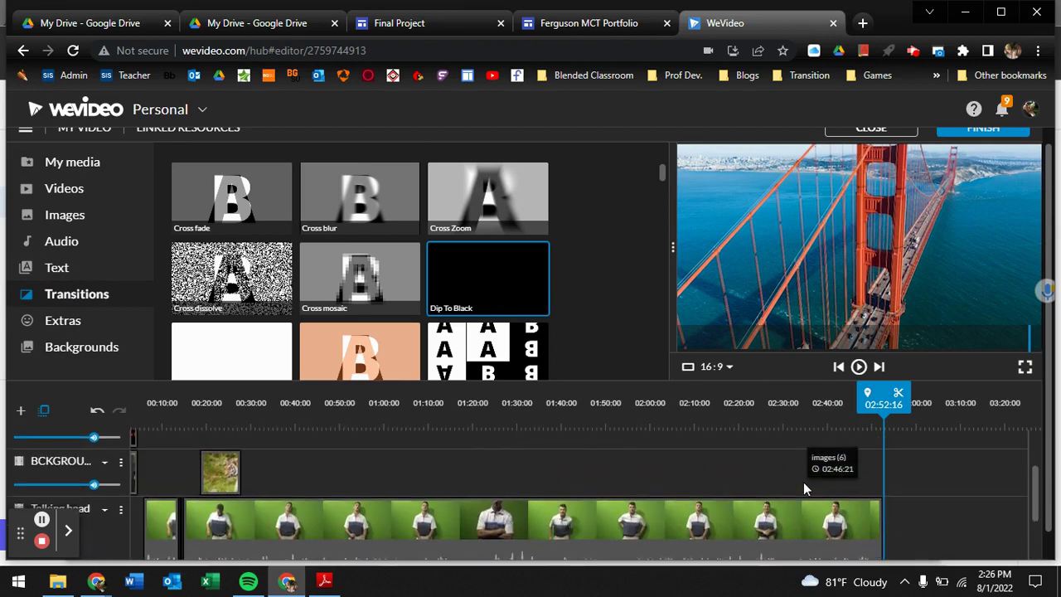
{"action": "scroll", "coordinate": [803, 481], "scroll_direction": "down", "scroll_amount": 1}
{"action": "left_click", "coordinate": [583, 389]}
{"action": "left_click", "coordinate": [521, 284]}
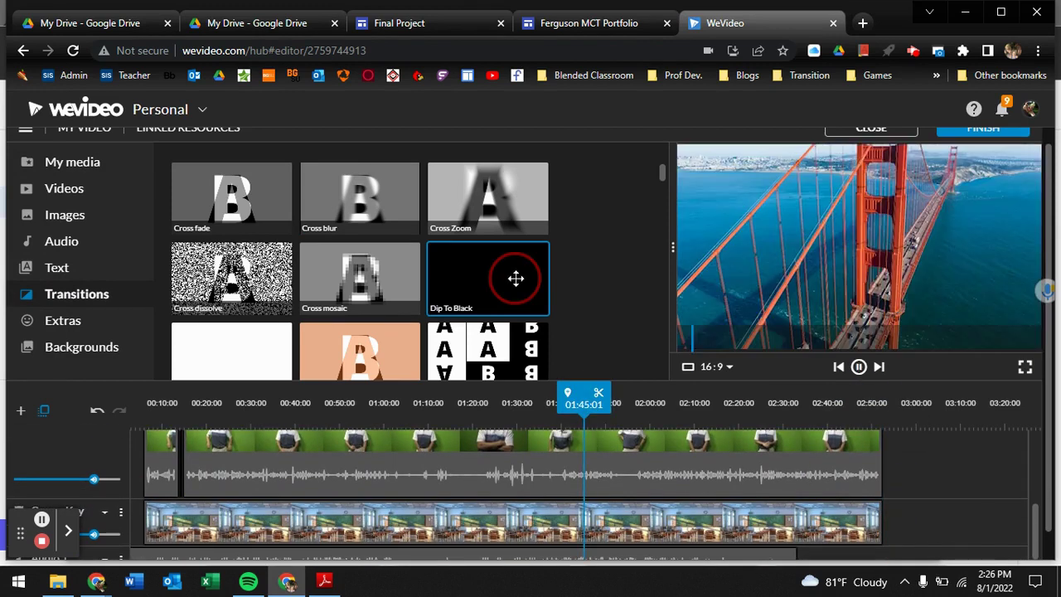
- Drop Dip To Black onto the Croma Key clip's end and deselect the timeline clips
{"action": "left_click", "coordinate": [893, 456]}
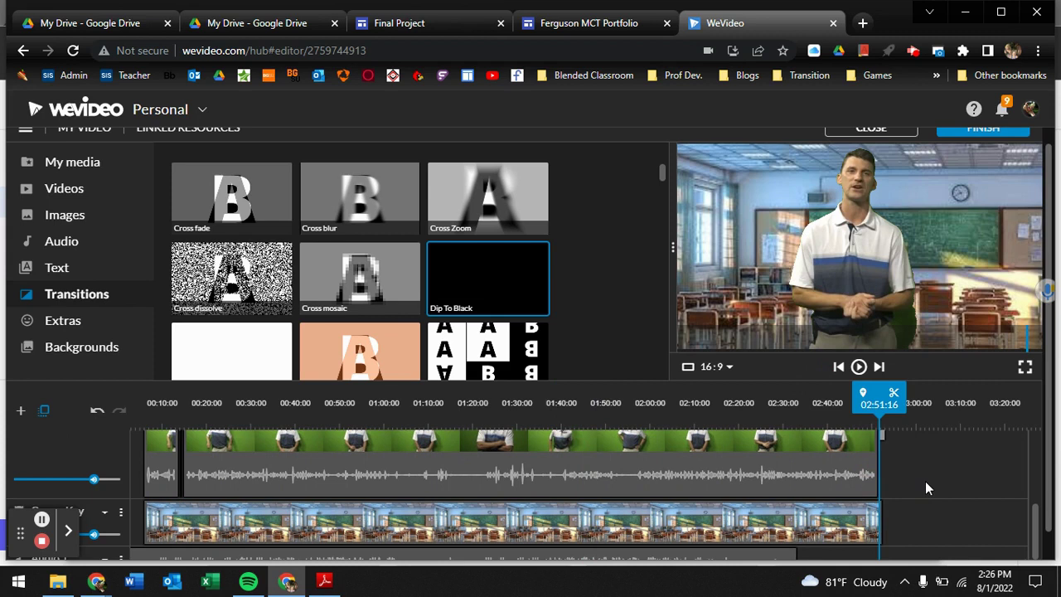
{"action": "scroll", "coordinate": [924, 480], "scroll_direction": "down", "scroll_amount": 2}
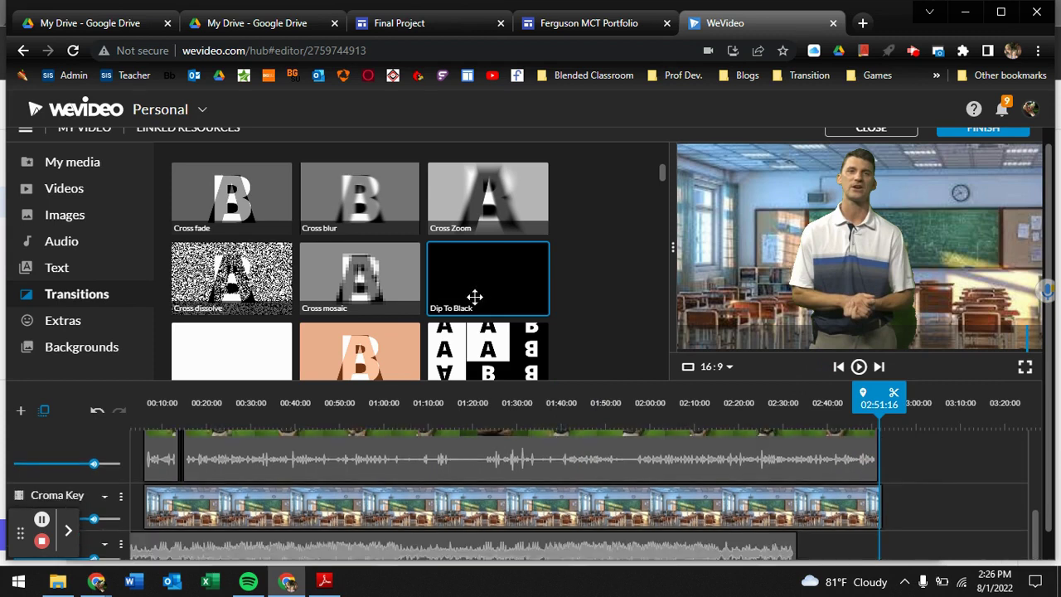
{"action": "mouse_move", "coordinate": [473, 296]}
{"action": "left_mouse_down"}
{"action": "mouse_move", "coordinate": [722, 480]}
{"action": "mouse_move", "coordinate": [808, 522]}
{"action": "mouse_move", "coordinate": [945, 505]}
{"action": "left_mouse_up"}
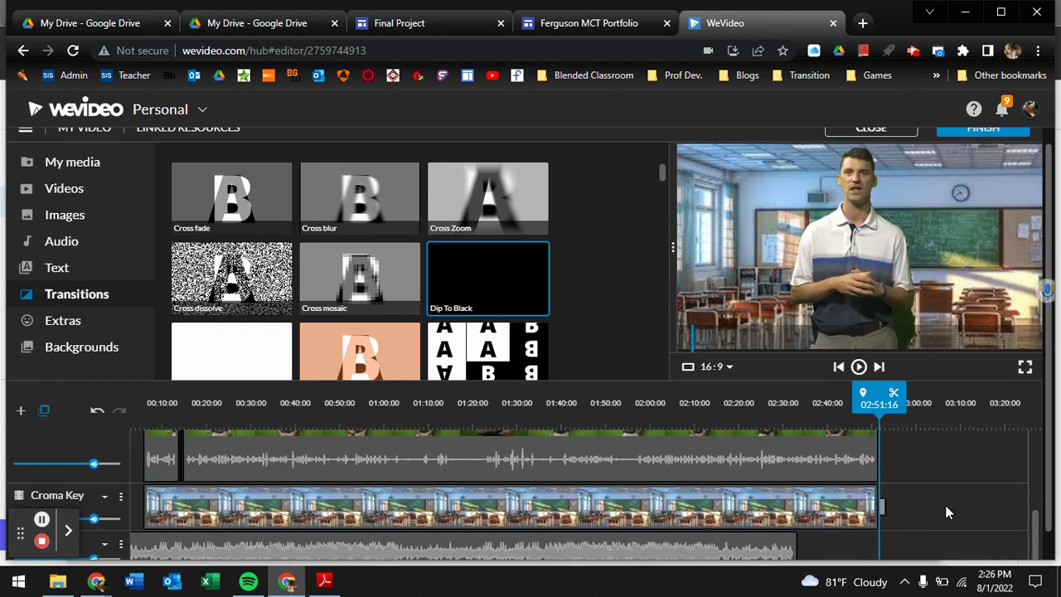
{"action": "scroll", "coordinate": [944, 505], "scroll_direction": "up", "scroll_amount": 2}
{"action": "scroll", "coordinate": [944, 505], "scroll_direction": "down", "scroll_amount": 2}
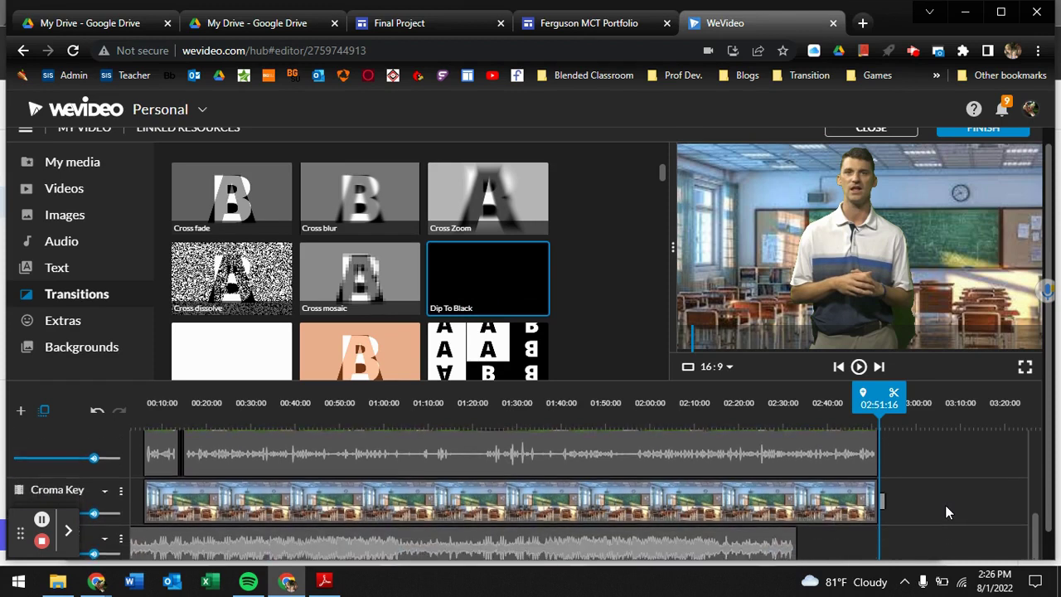
{"action": "scroll", "coordinate": [944, 505], "scroll_direction": "up", "scroll_amount": 2}
{"action": "scroll", "coordinate": [945, 511], "scroll_direction": "down", "scroll_amount": 2}
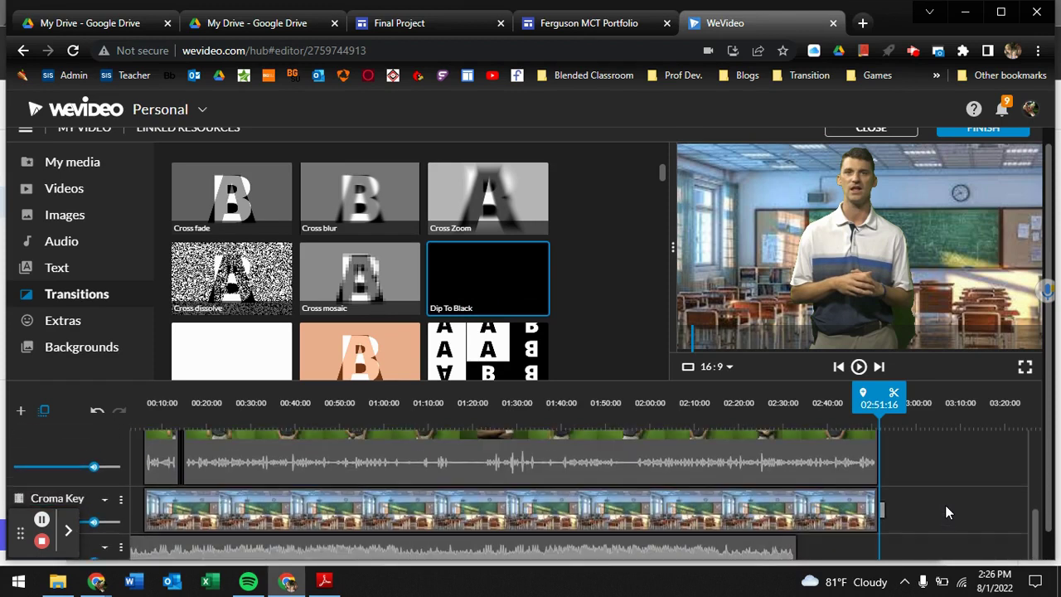
{"action": "scroll", "coordinate": [945, 512], "scroll_direction": "up", "scroll_amount": 2}
{"action": "scroll", "coordinate": [945, 511], "scroll_direction": "down", "scroll_amount": 2}
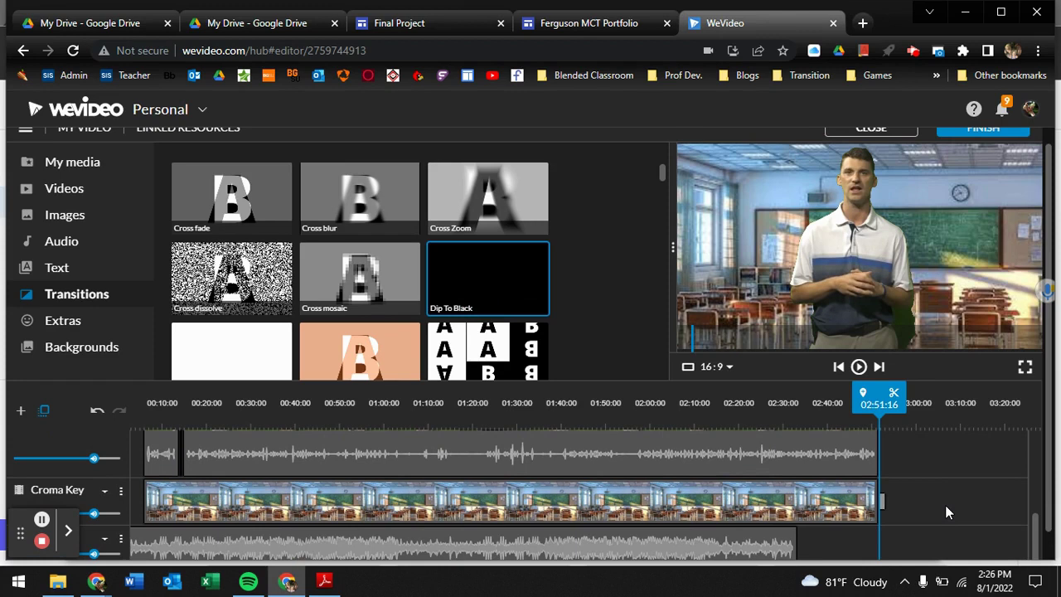
{"action": "left_click", "coordinate": [899, 542]}
{"action": "scroll", "coordinate": [898, 538], "scroll_direction": "down", "scroll_amount": 2}
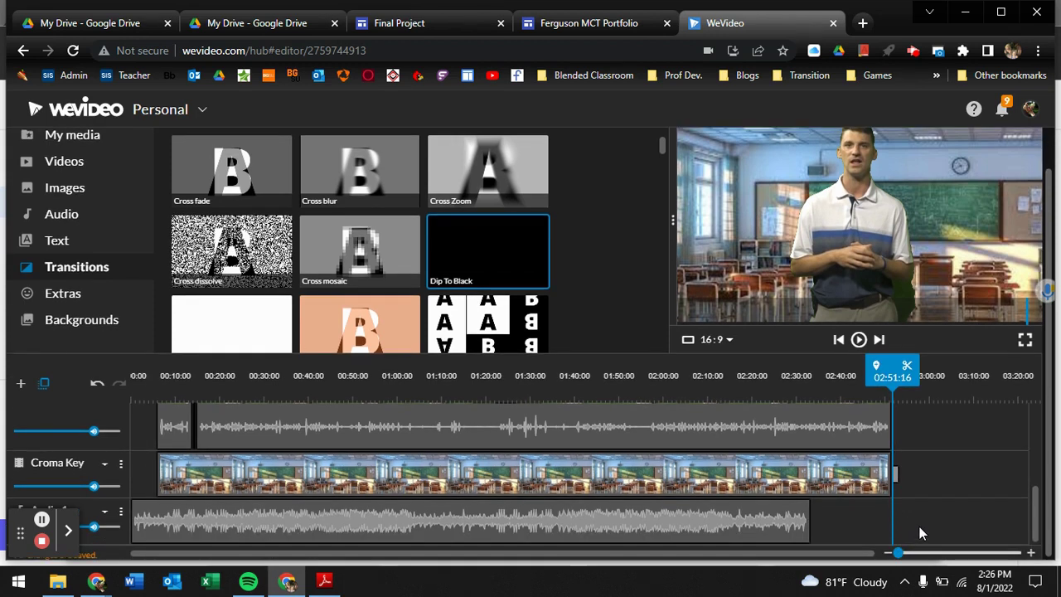
{"action": "scroll", "coordinate": [920, 532], "scroll_direction": "down", "scroll_amount": 1}
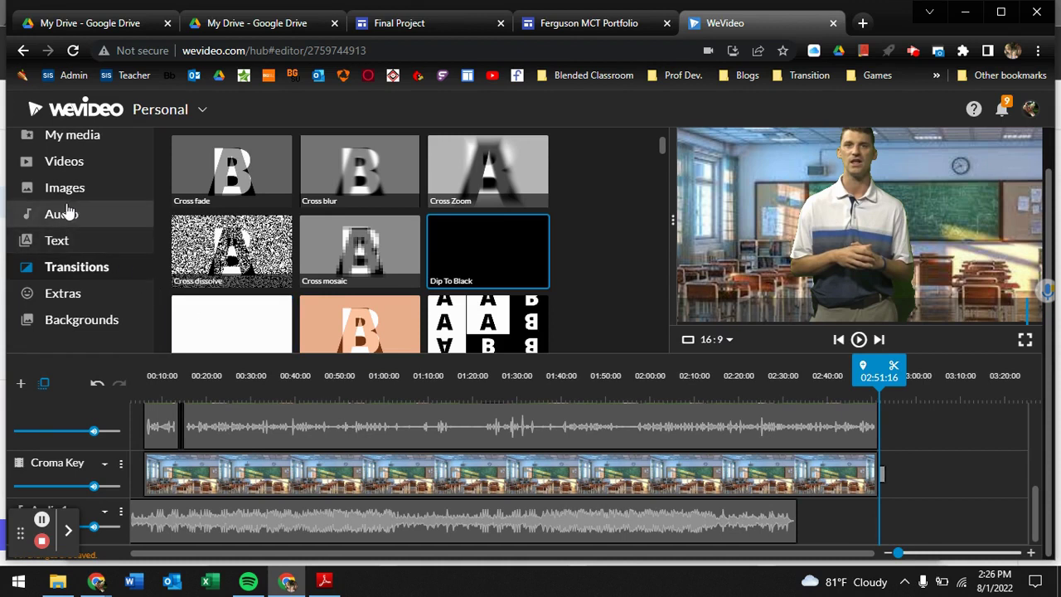
- Add the 'In with a Whisper' title from the full Titles collection at the video's end
{"action": "left_click", "coordinate": [64, 239]}
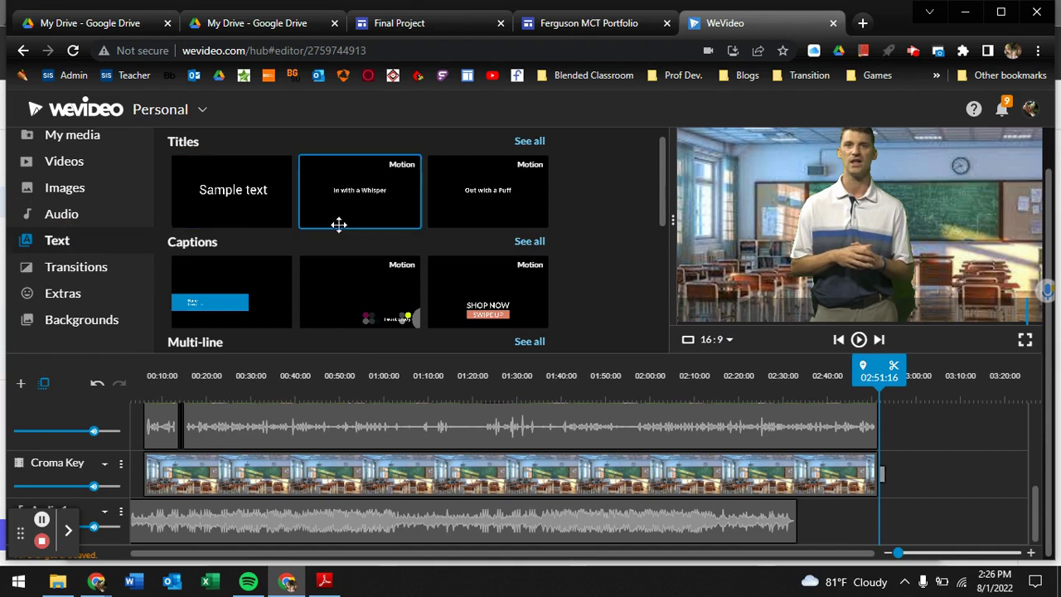
{"action": "left_click", "coordinate": [531, 142]}
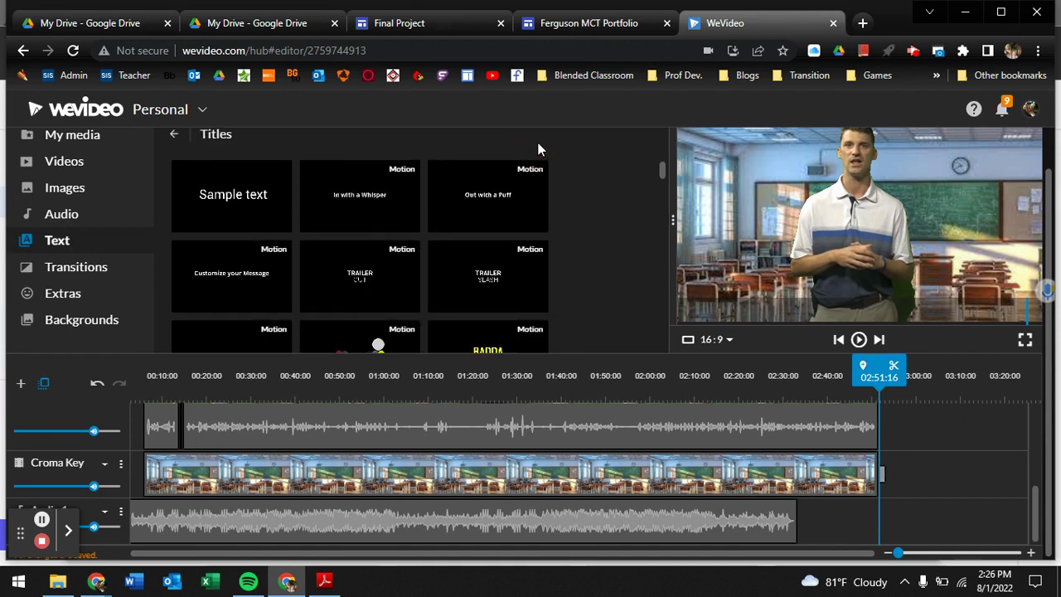
{"action": "left_click", "coordinate": [354, 276]}
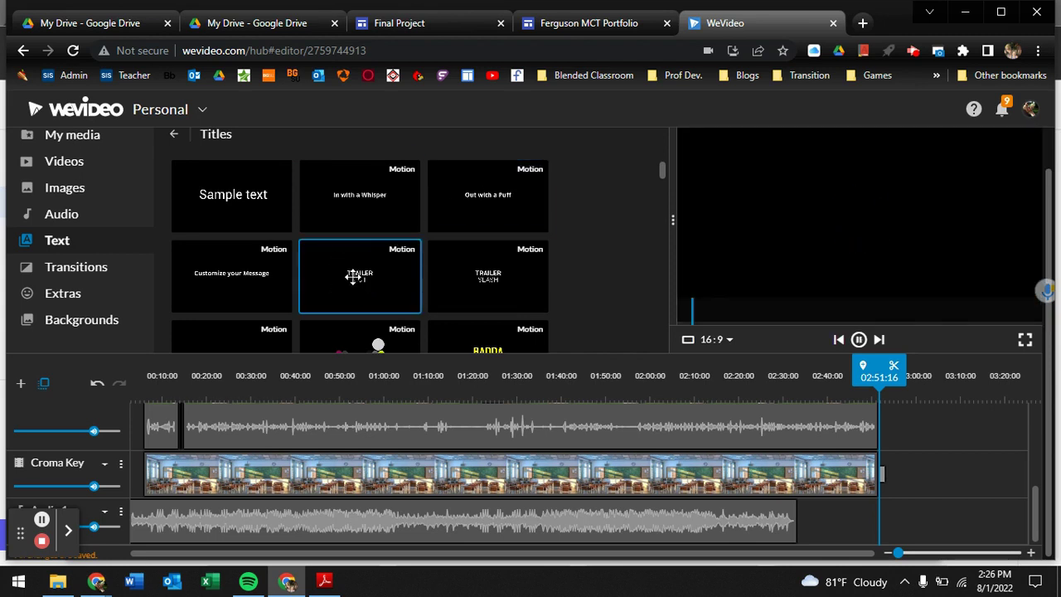
{"action": "left_click", "coordinate": [370, 193]}
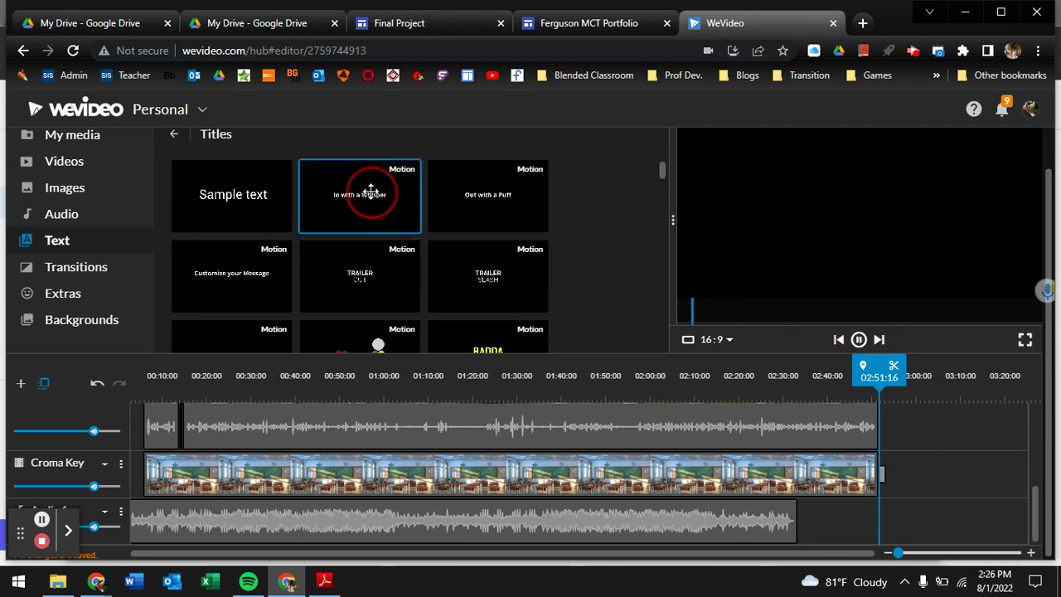
{"action": "left_click_drag", "start_coordinate": [370, 193], "coordinate": [900, 438]}
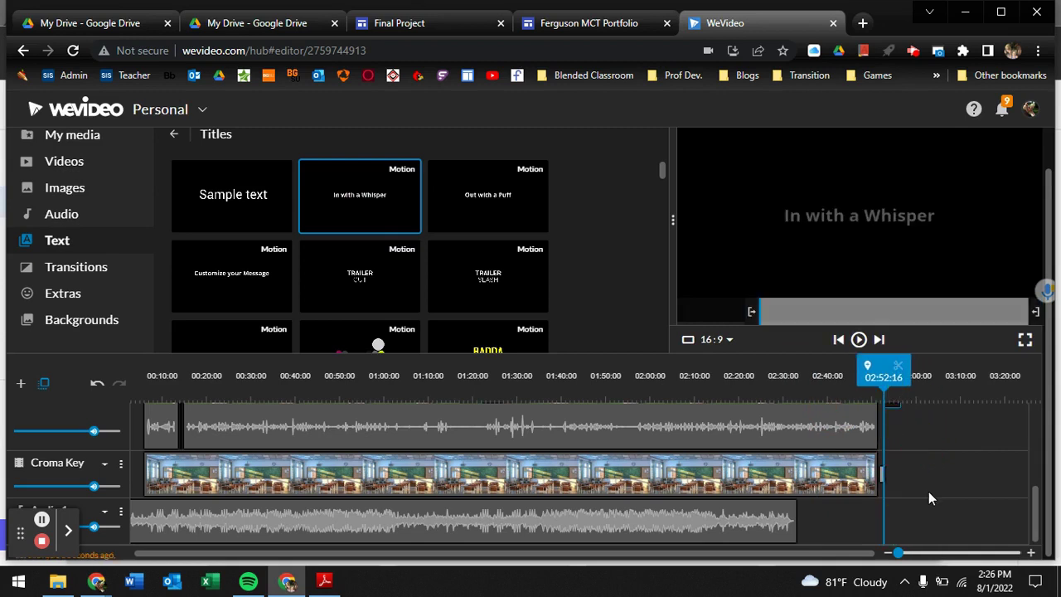
- Deselect the timeline clips and open the end title clip for editing
{"action": "scroll", "coordinate": [928, 497], "scroll_direction": "up", "scroll_amount": 5}
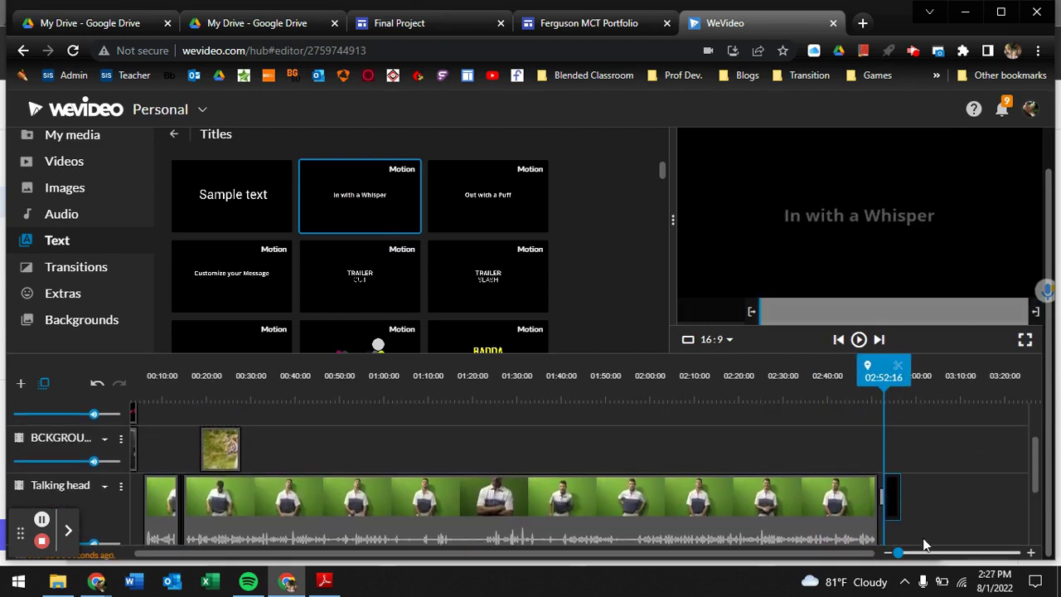
{"action": "scroll", "coordinate": [925, 545], "scroll_direction": "down", "scroll_amount": 3}
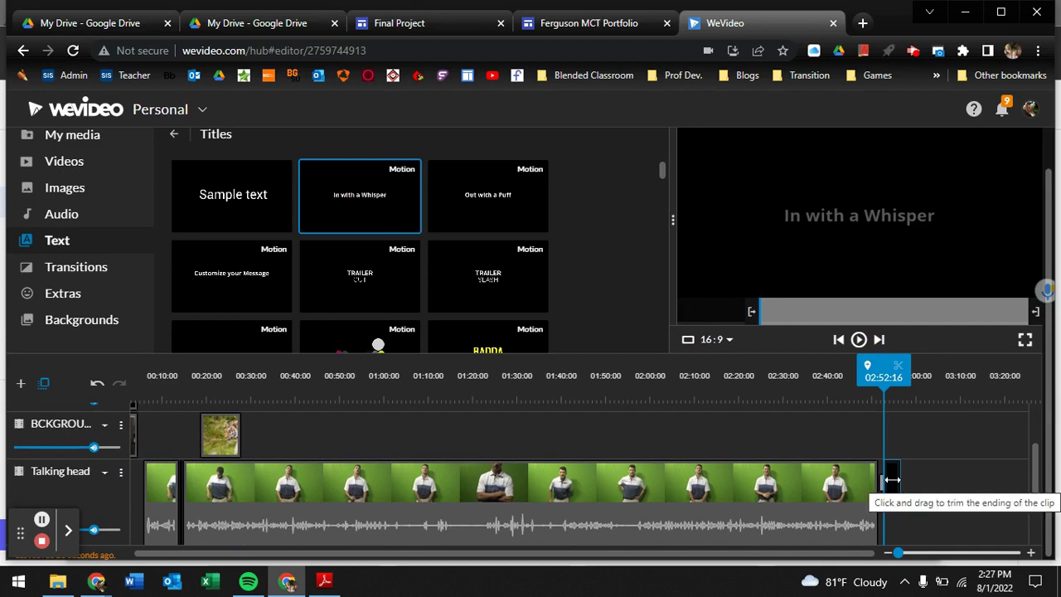
{"action": "left_click", "coordinate": [942, 472]}
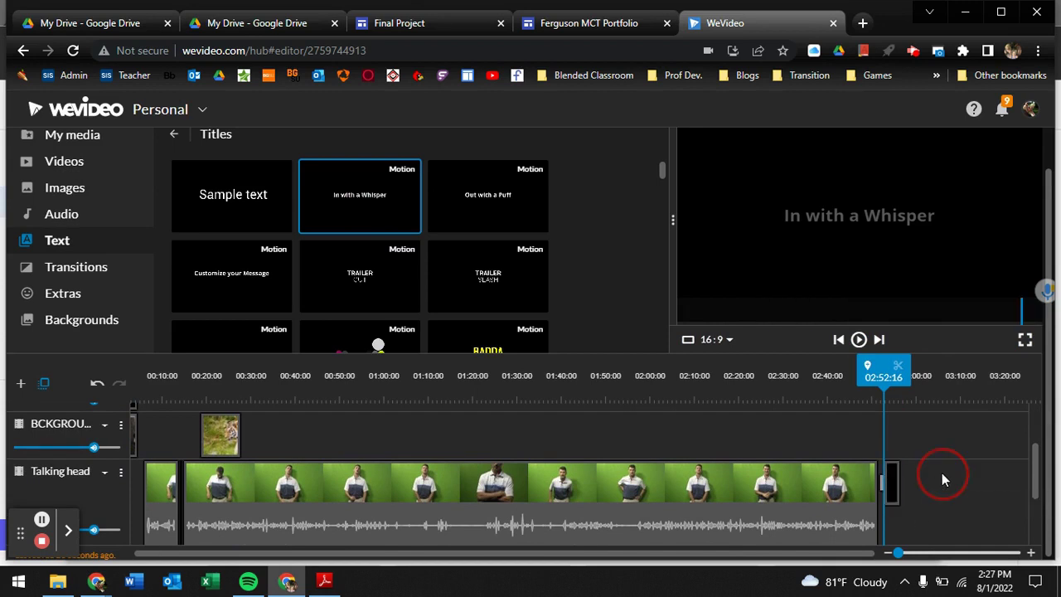
{"action": "double_click", "coordinate": [893, 479]}
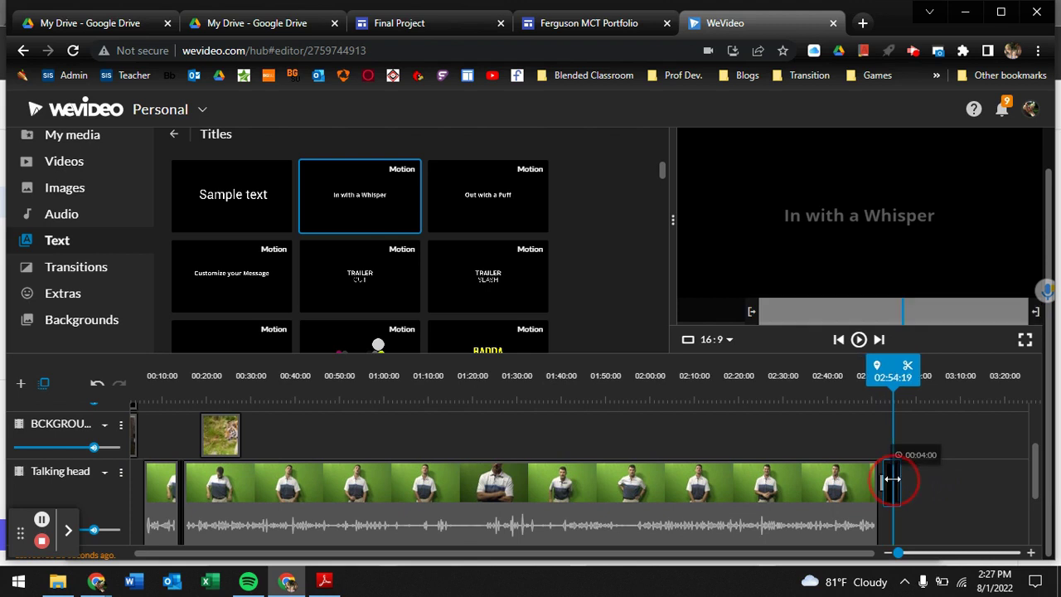
- Change the title text to 'Special Thanks to...' and save it
{"action": "left_click", "coordinate": [212, 289]}
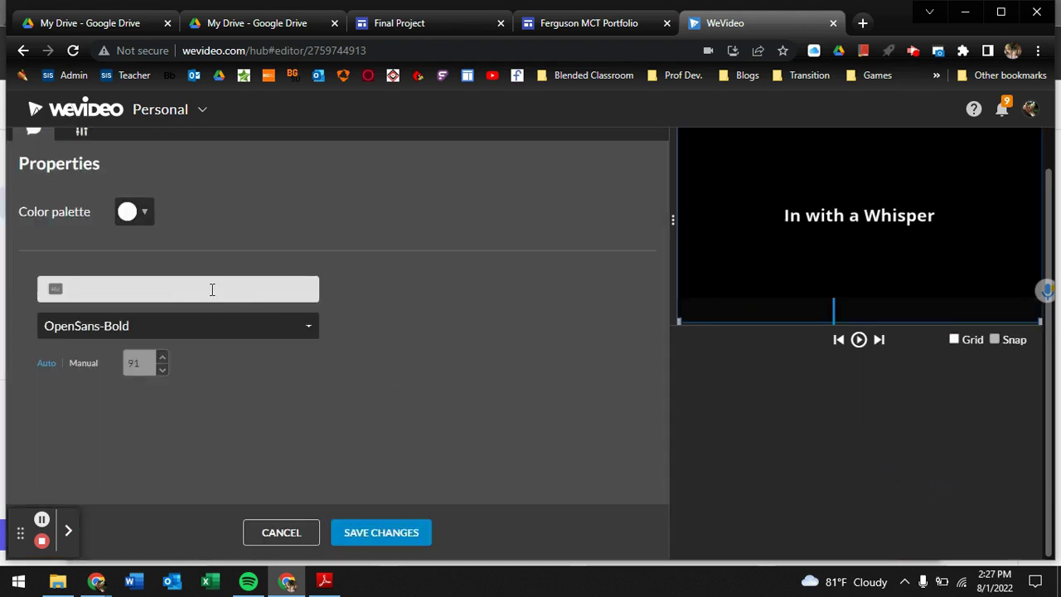
{"action": "type", "text": "Special"}
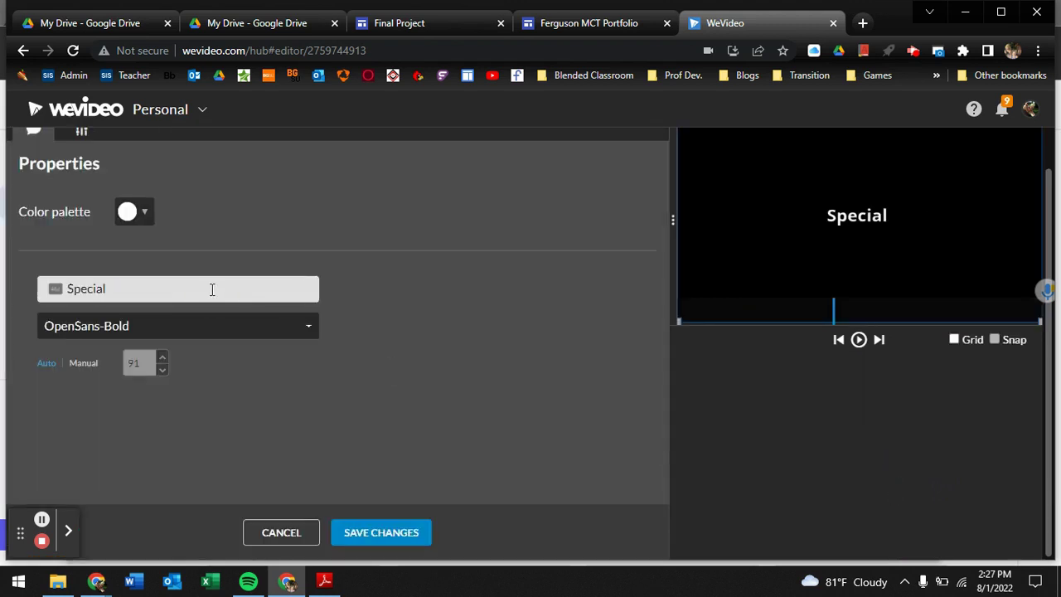
{"action": "type", "text": " Thanks to"}
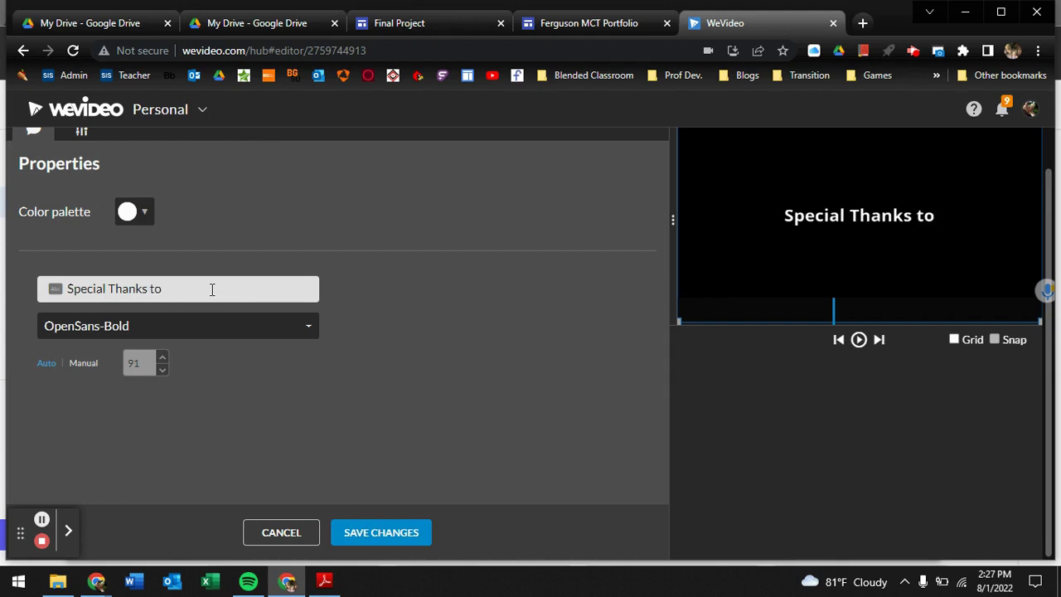
{"action": "type", "text": "..."}
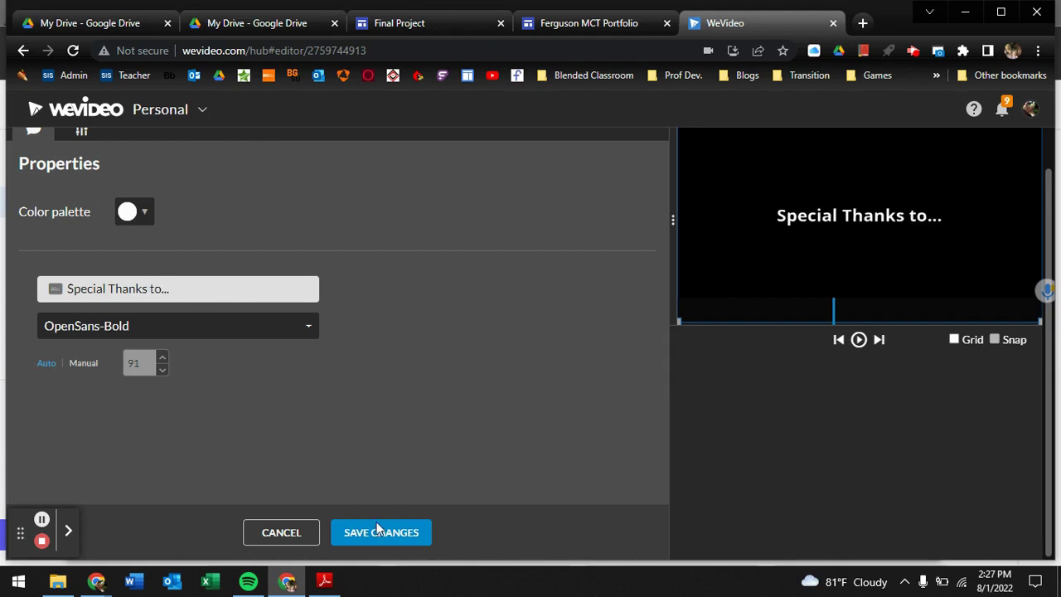
{"action": "left_click", "coordinate": [383, 536]}
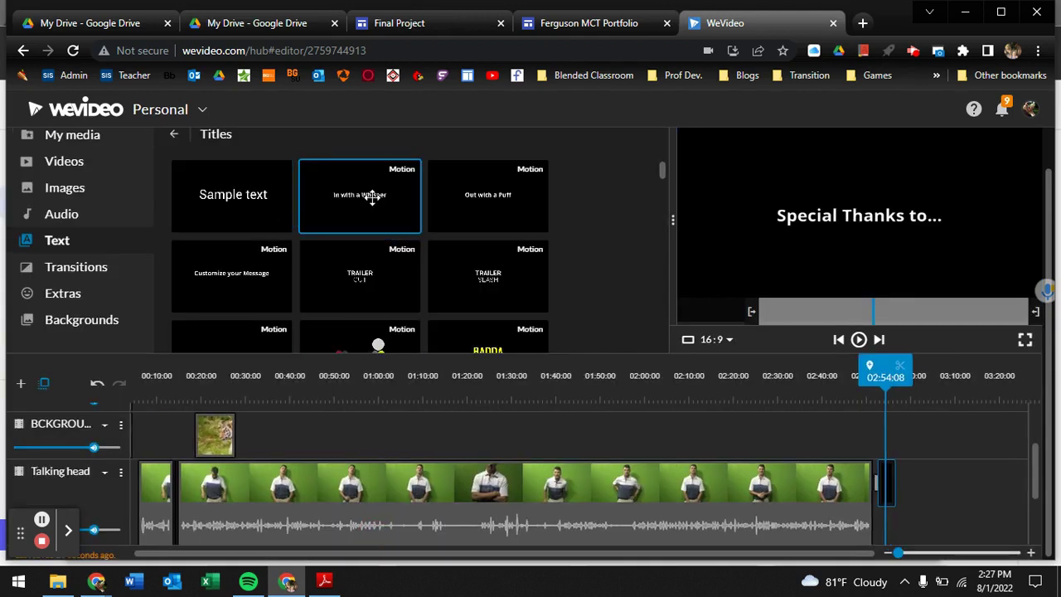
- Move the title just after the video and retitle the second clip as a recording credit for the presenter
{"action": "left_click", "coordinate": [773, 419]}
{"action": "left_click_drag", "start_coordinate": [772, 418], "coordinate": [908, 488]}
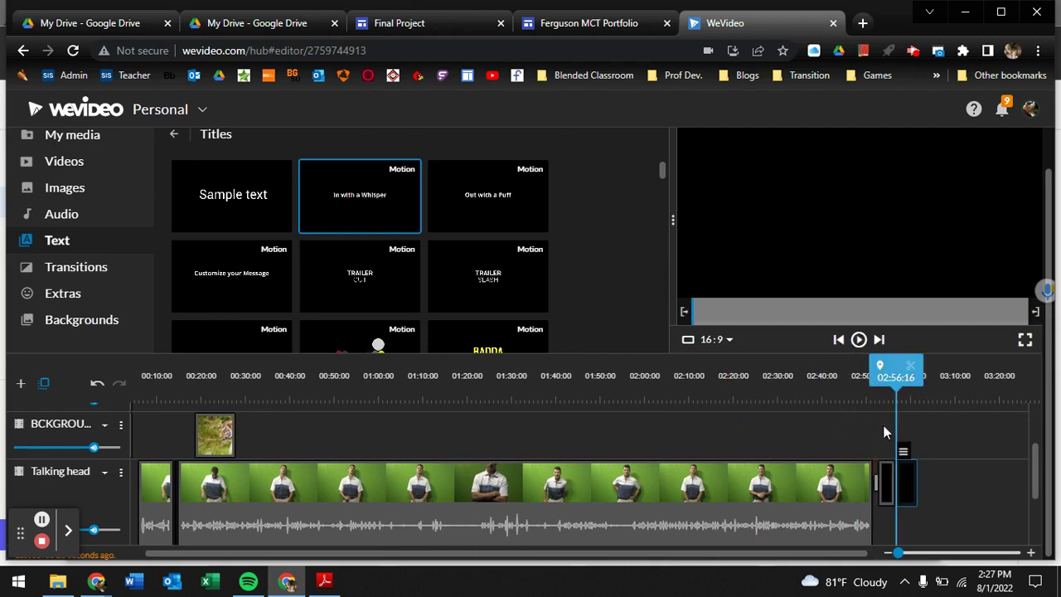
{"action": "double_click", "coordinate": [907, 488]}
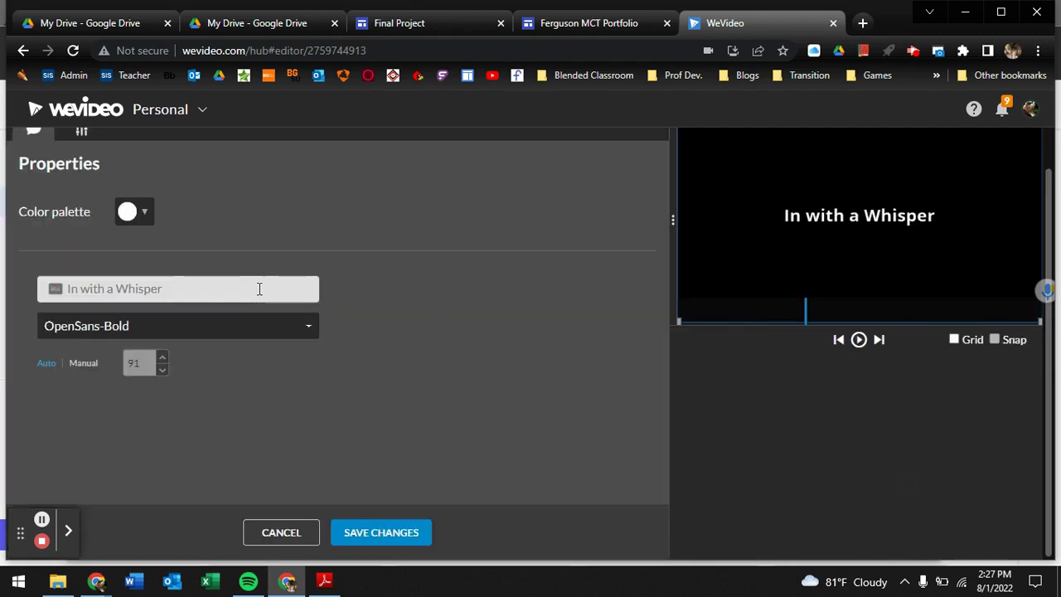
{"action": "left_click", "coordinate": [260, 288]}
{"action": "type", "text": "Mr."}
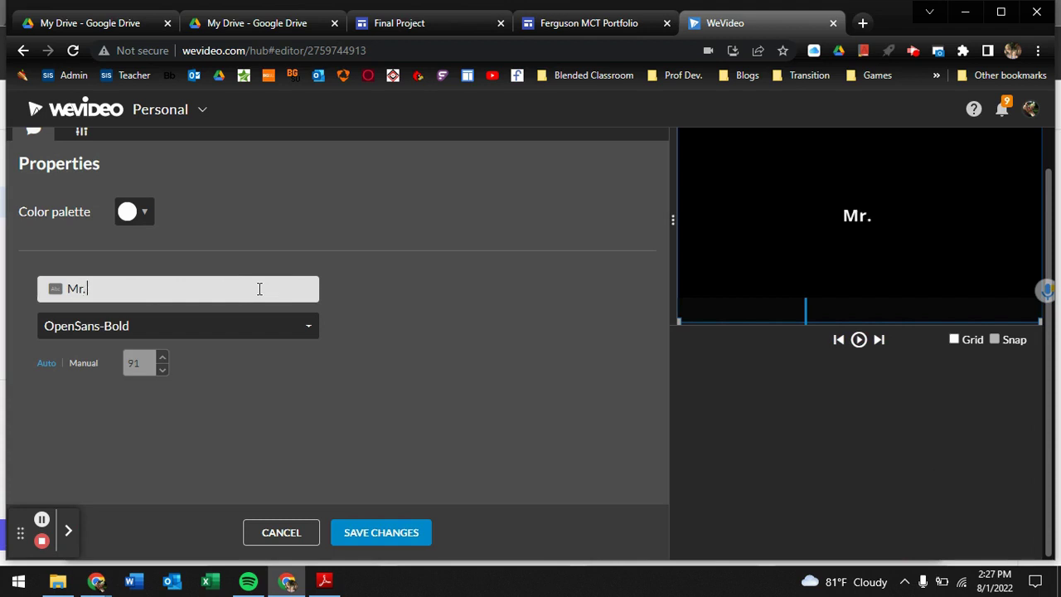
{"action": "type", "text": " Smith for recording"}
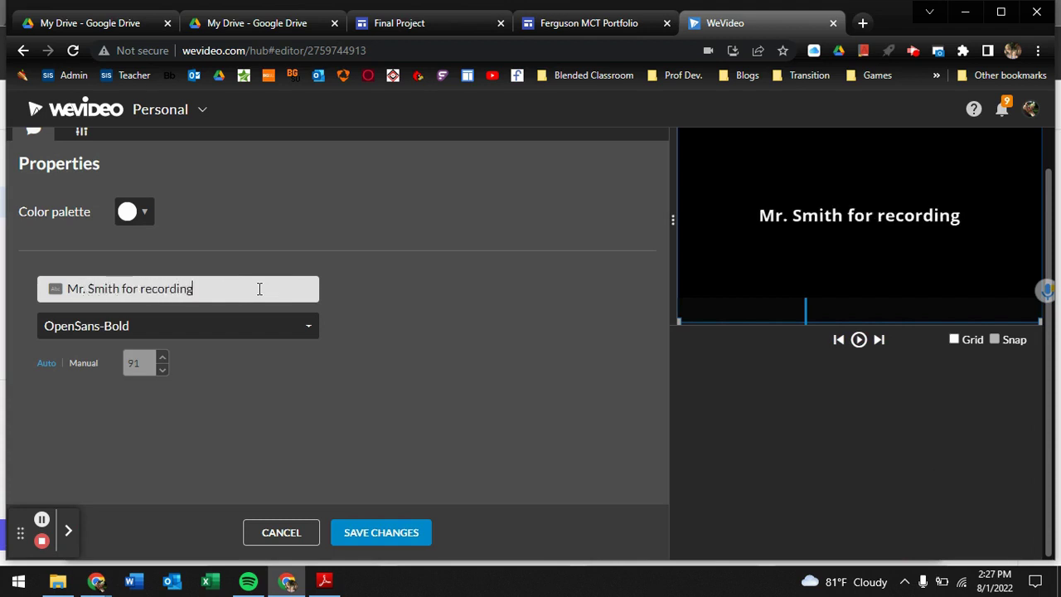
{"action": "left_click", "coordinate": [387, 541]}
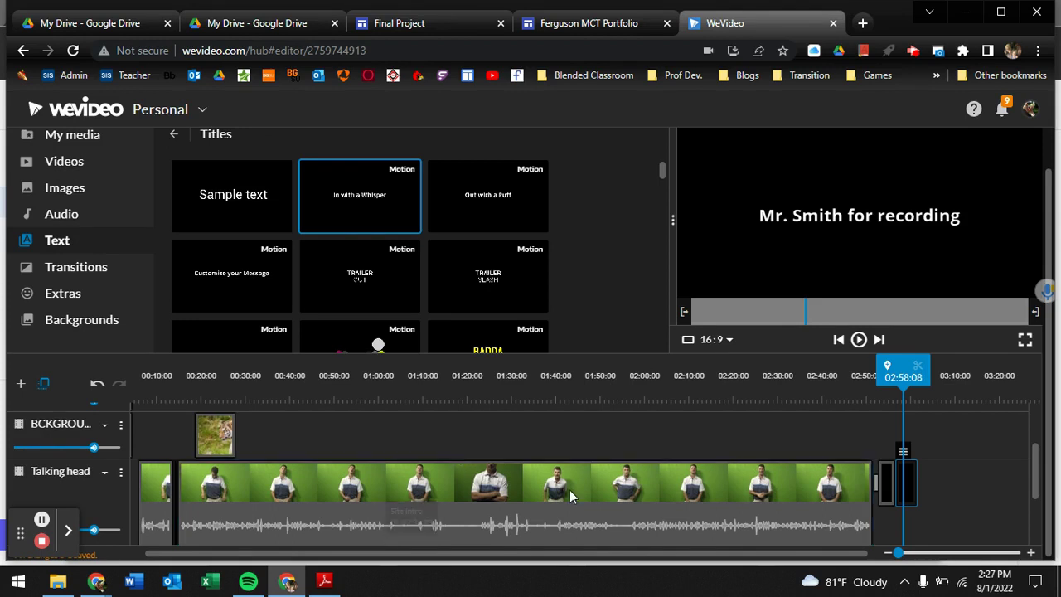
- Play the ending from just before the video ends to review the titles
{"action": "left_click_drag", "start_coordinate": [903, 369], "coordinate": [864, 367]}
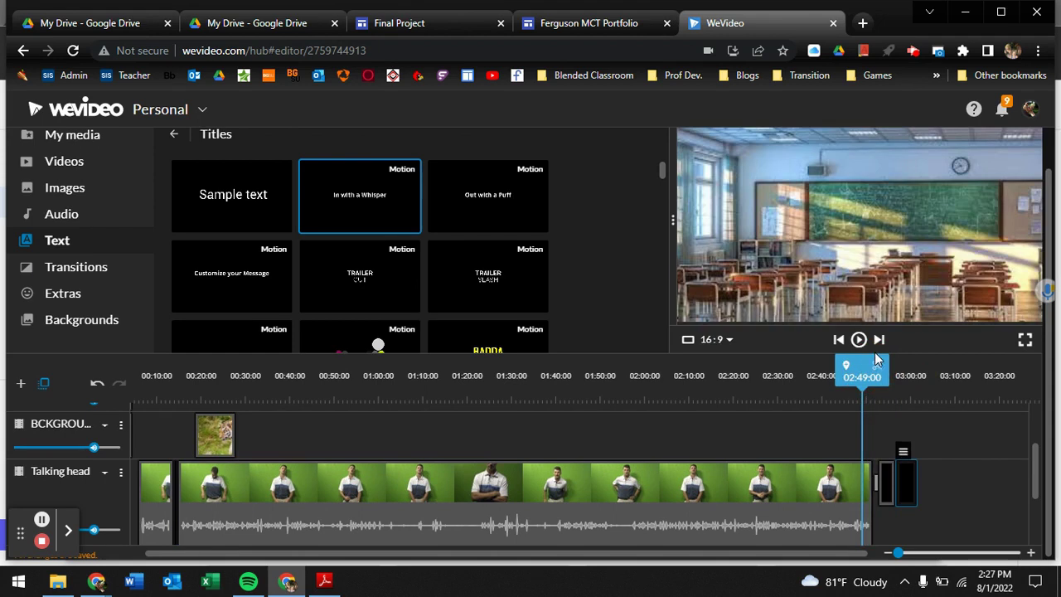
{"action": "left_click", "coordinate": [859, 340]}
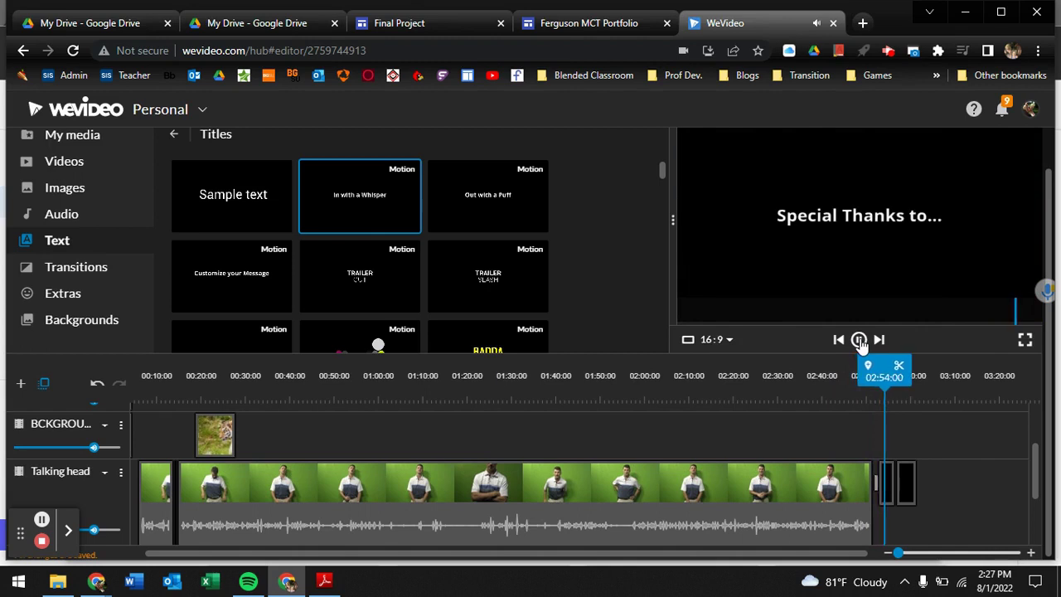
{"action": "left_click", "coordinate": [860, 339]}
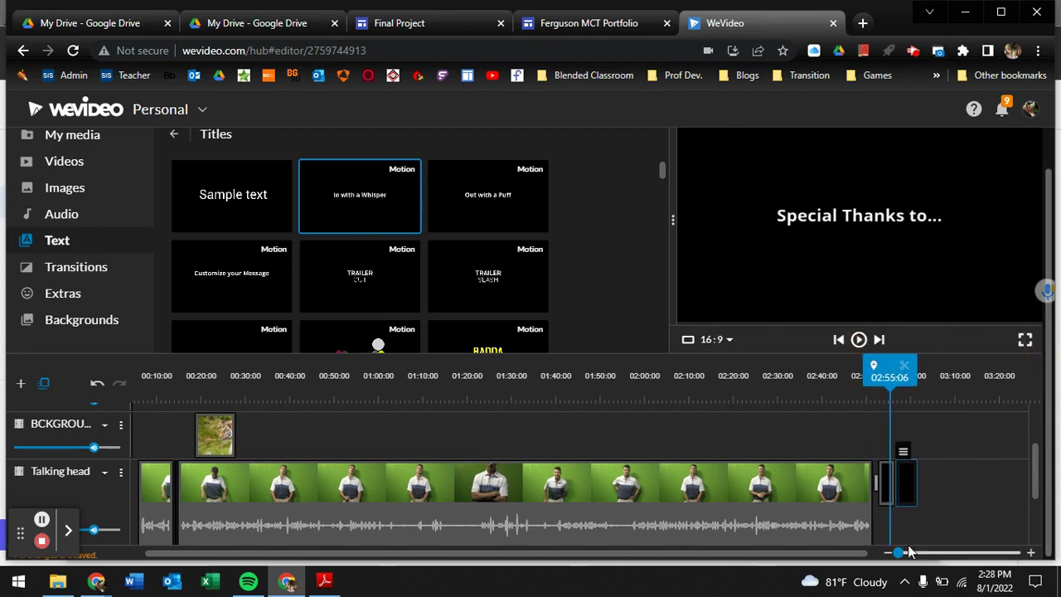
- Zoom the timeline in, trim the first title, and butt a 3-second second title against it
{"action": "left_click_drag", "start_coordinate": [894, 552], "coordinate": [916, 551]}
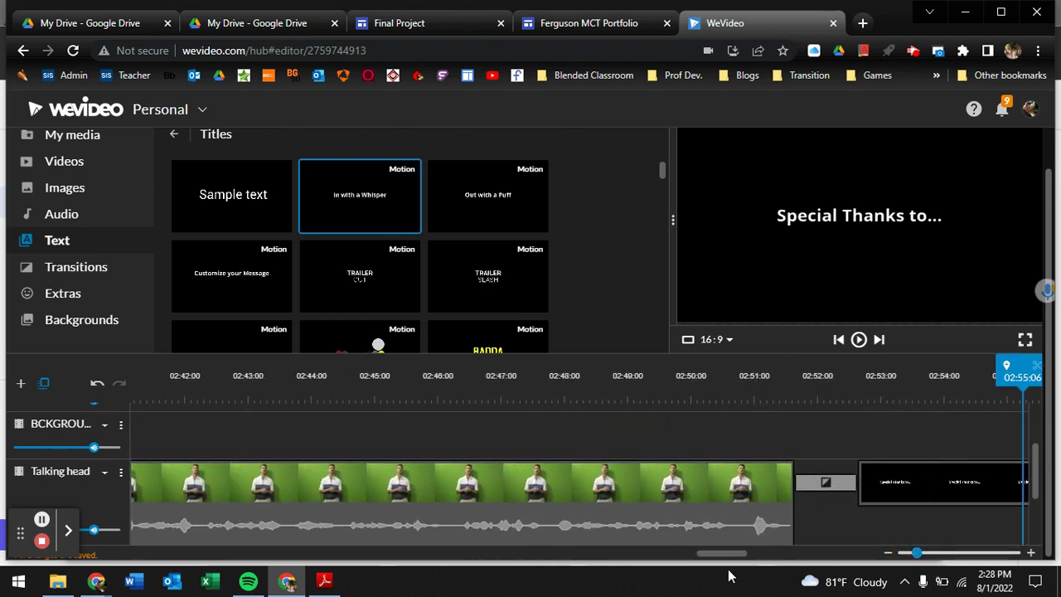
{"action": "left_click_drag", "start_coordinate": [729, 560], "coordinate": [742, 558]}
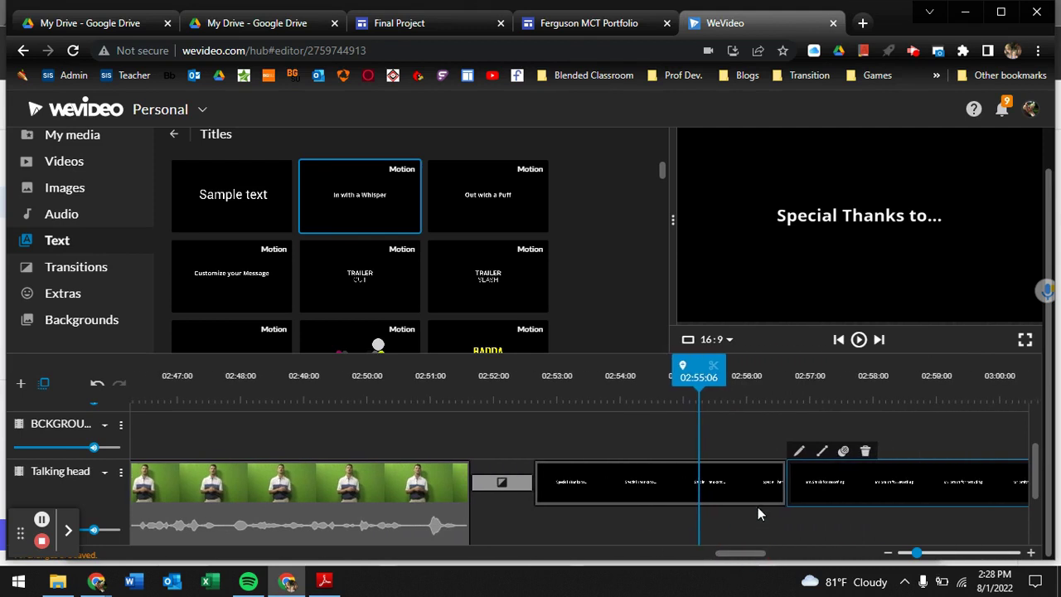
{"action": "left_click", "coordinate": [767, 495]}
{"action": "left_click_drag", "start_coordinate": [784, 487], "coordinate": [700, 485]}
{"action": "left_click", "coordinate": [817, 481]}
{"action": "left_click_drag", "start_coordinate": [817, 481], "coordinate": [761, 486]}
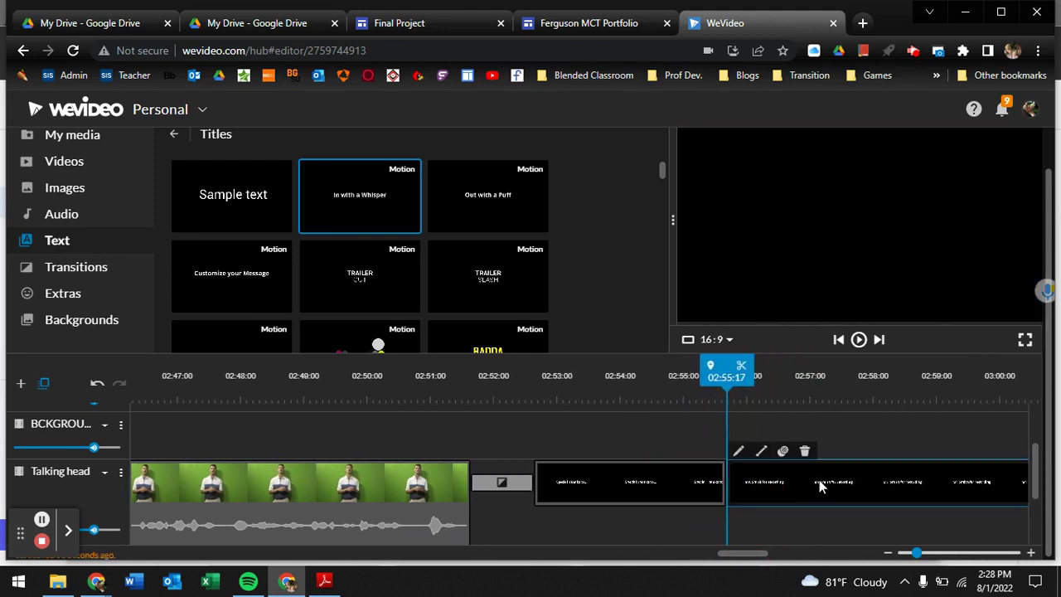
{"action": "left_click_drag", "start_coordinate": [954, 489], "coordinate": [407, 456]}
- Play back the shortened titles, then delete the second title clip
{"action": "left_click", "coordinate": [858, 299]}
{"action": "left_click", "coordinate": [858, 340]}
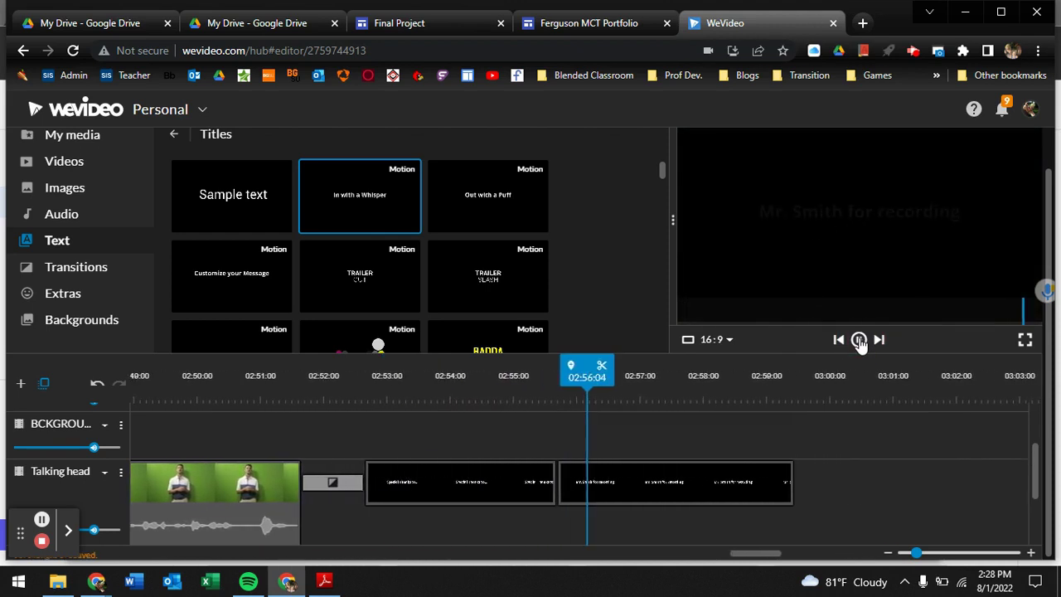
{"action": "left_click", "coordinate": [858, 340]}
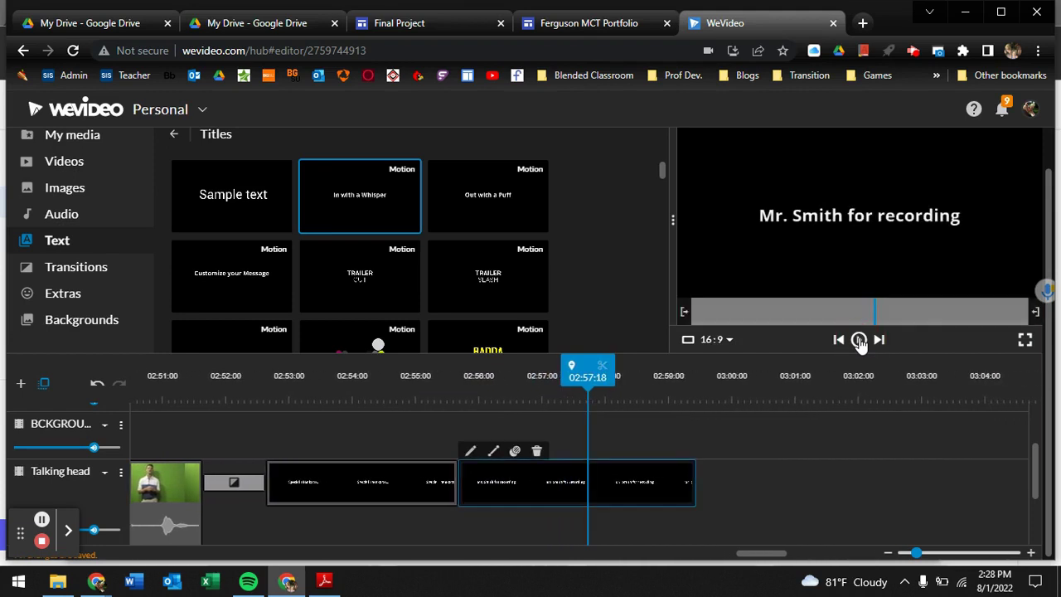
{"action": "left_click", "coordinate": [509, 486]}
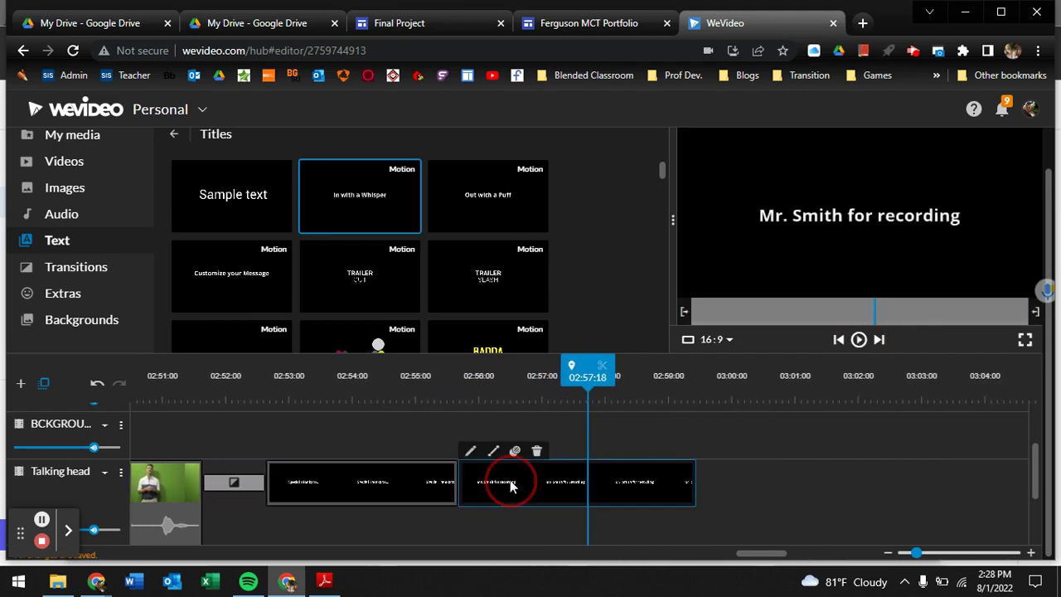
{"action": "key", "text": "Delete"}
- Delete the 'Special Thanks to...' title and put the third Special credits template after the video
{"action": "left_click", "coordinate": [355, 493]}
{"action": "key", "text": "Delete"}
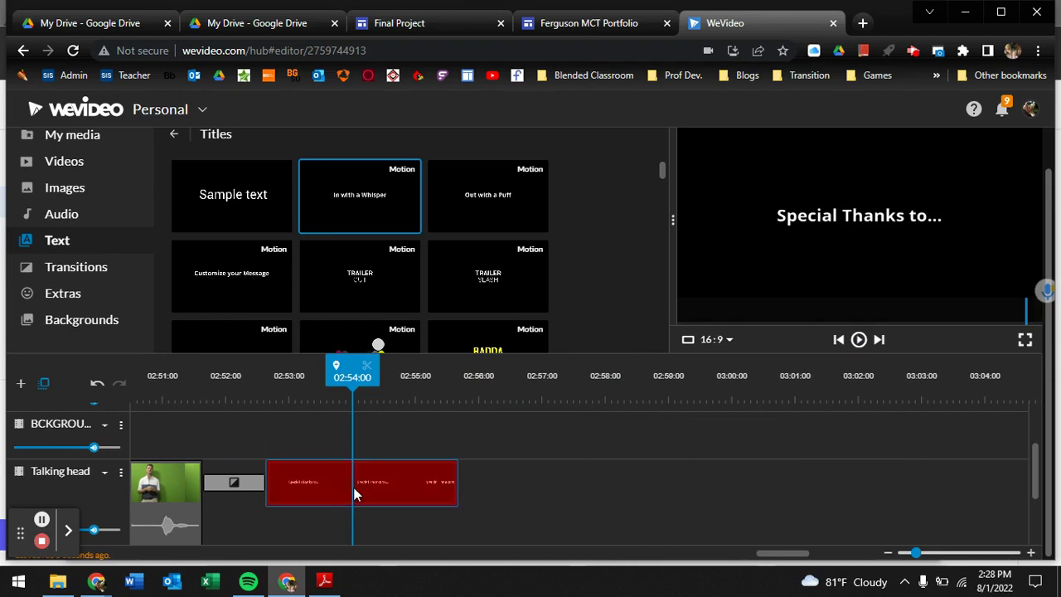
{"action": "left_click", "coordinate": [81, 240]}
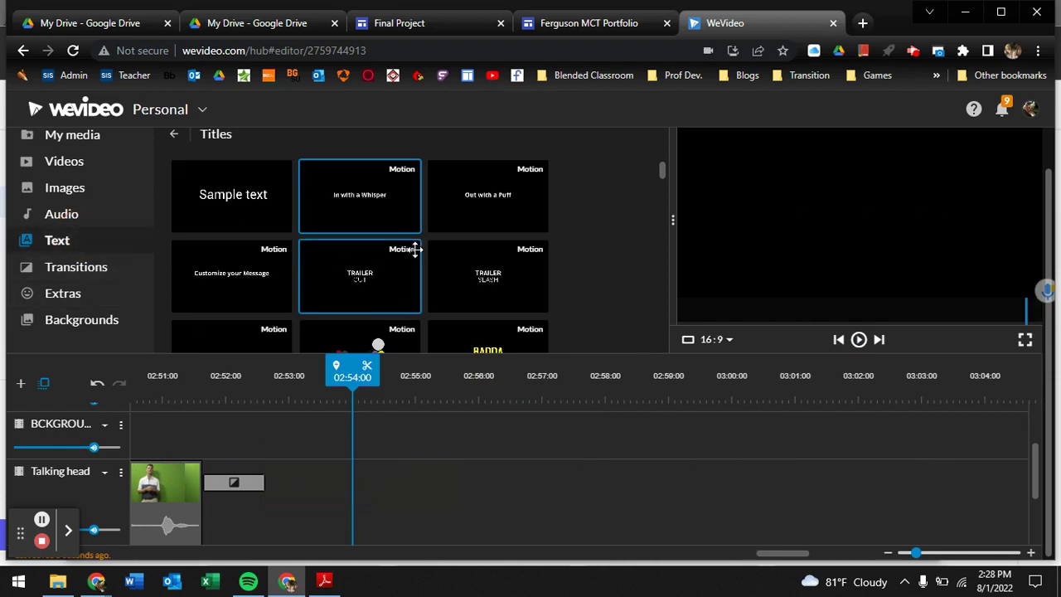
{"action": "scroll", "coordinate": [414, 249], "scroll_direction": "down", "scroll_amount": 10}
{"action": "scroll", "coordinate": [416, 249], "scroll_direction": "down", "scroll_amount": 4}
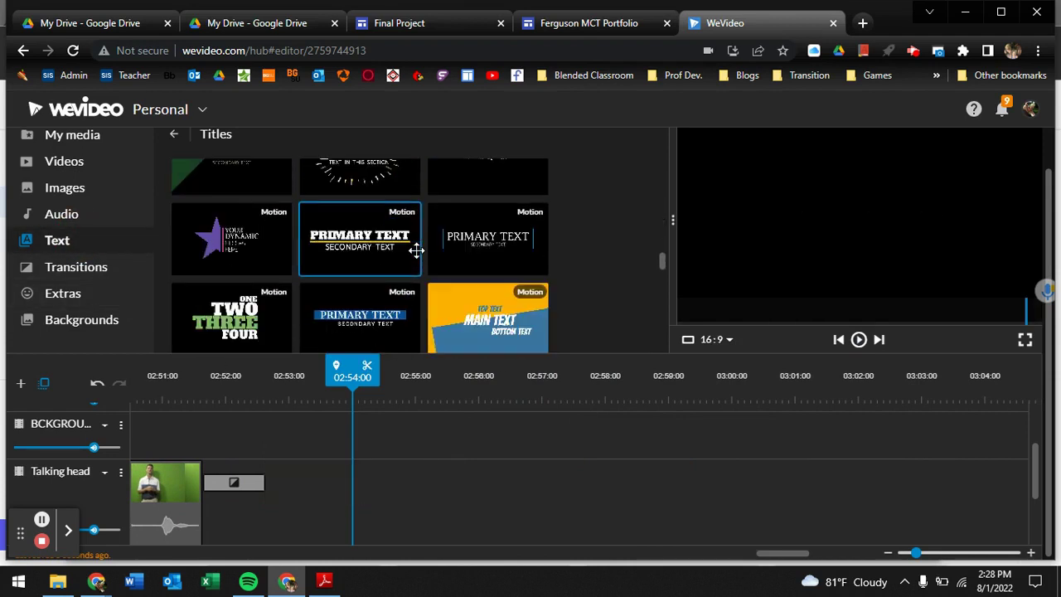
{"action": "scroll", "coordinate": [416, 249], "scroll_direction": "up", "scroll_amount": 1}
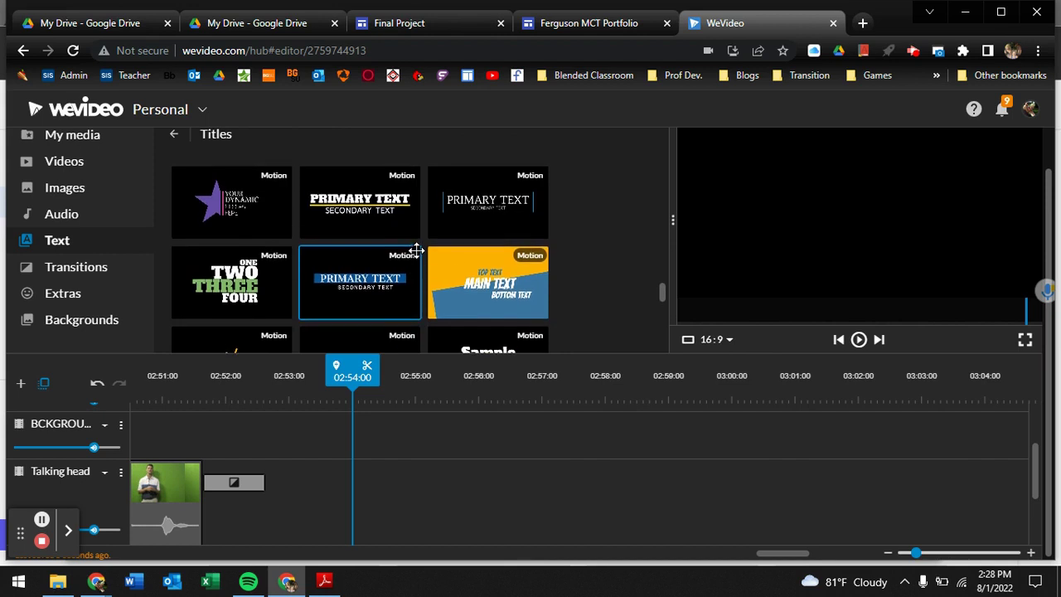
{"action": "left_click", "coordinate": [174, 135]}
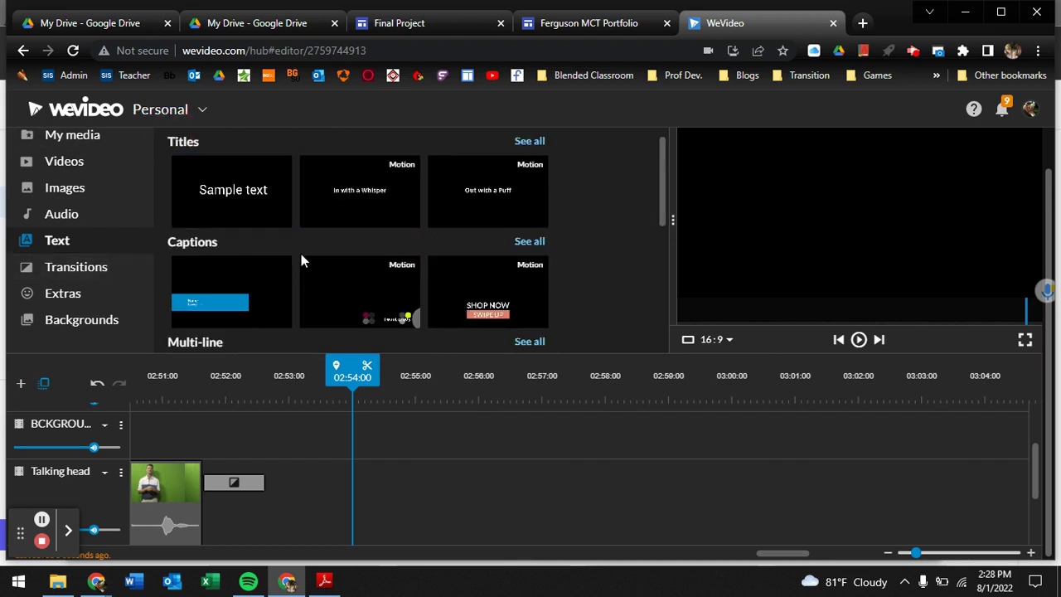
{"action": "scroll", "coordinate": [301, 259], "scroll_direction": "down", "scroll_amount": 5}
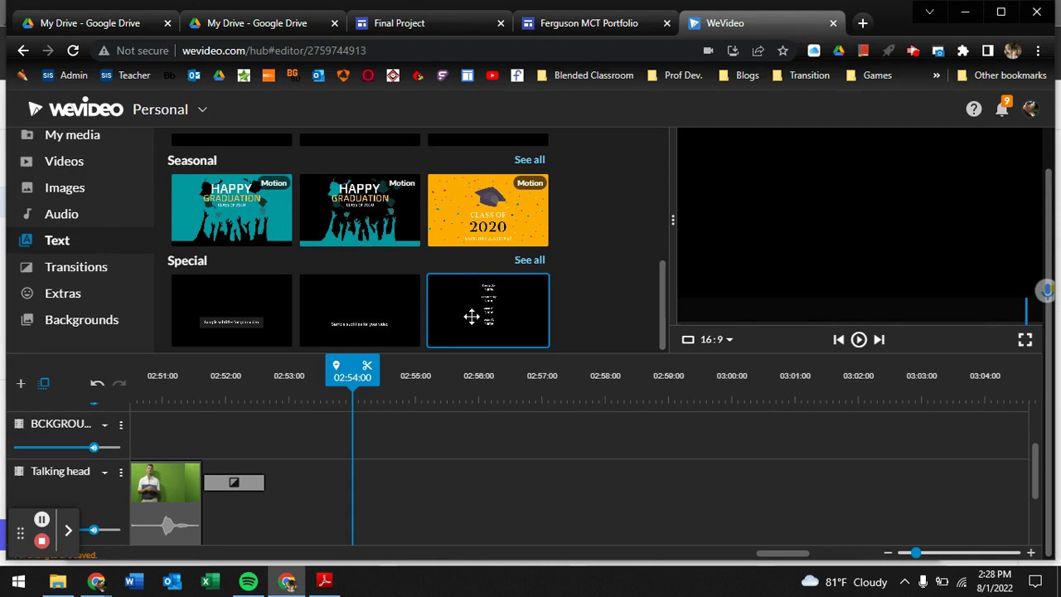
{"action": "left_click_drag", "start_coordinate": [488, 316], "coordinate": [281, 514]}
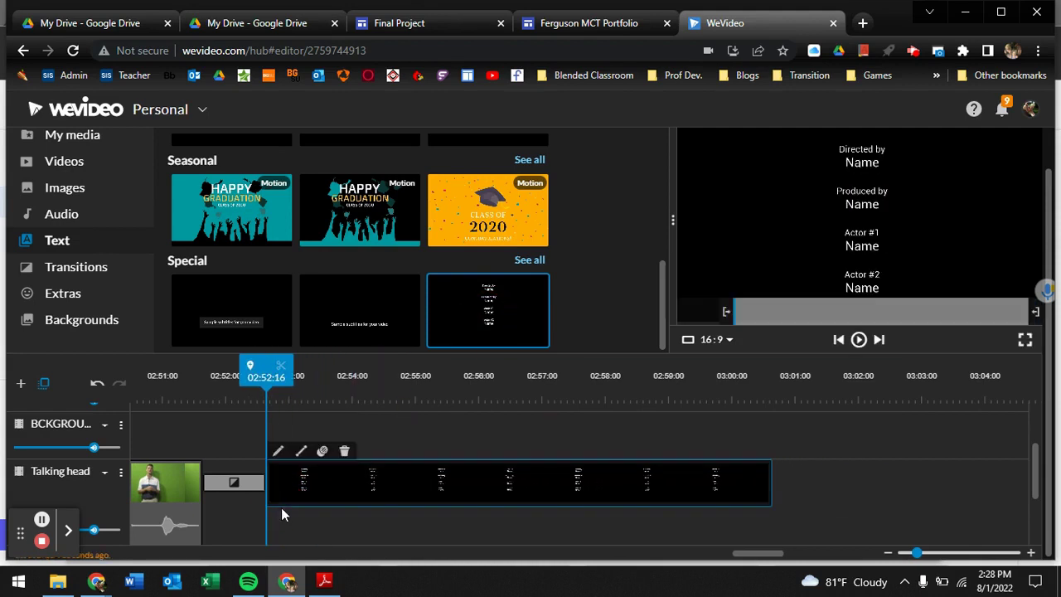
{"action": "double_click", "coordinate": [391, 479]}
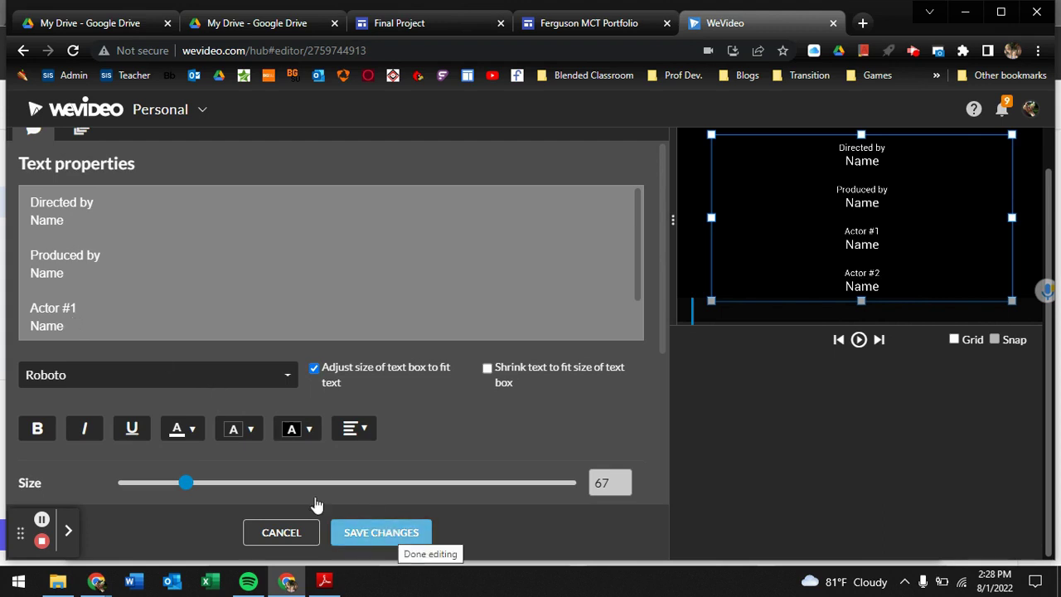
{"action": "left_click", "coordinate": [184, 378]}
{"action": "left_click", "coordinate": [231, 300]}
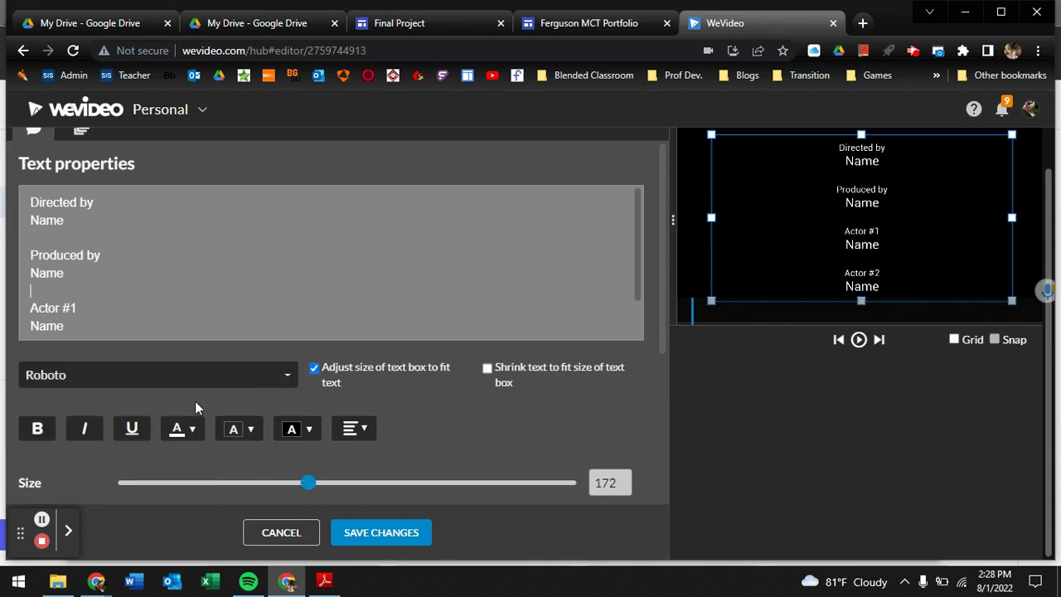
{"action": "scroll", "coordinate": [58, 438], "scroll_direction": "down", "scroll_amount": 1}
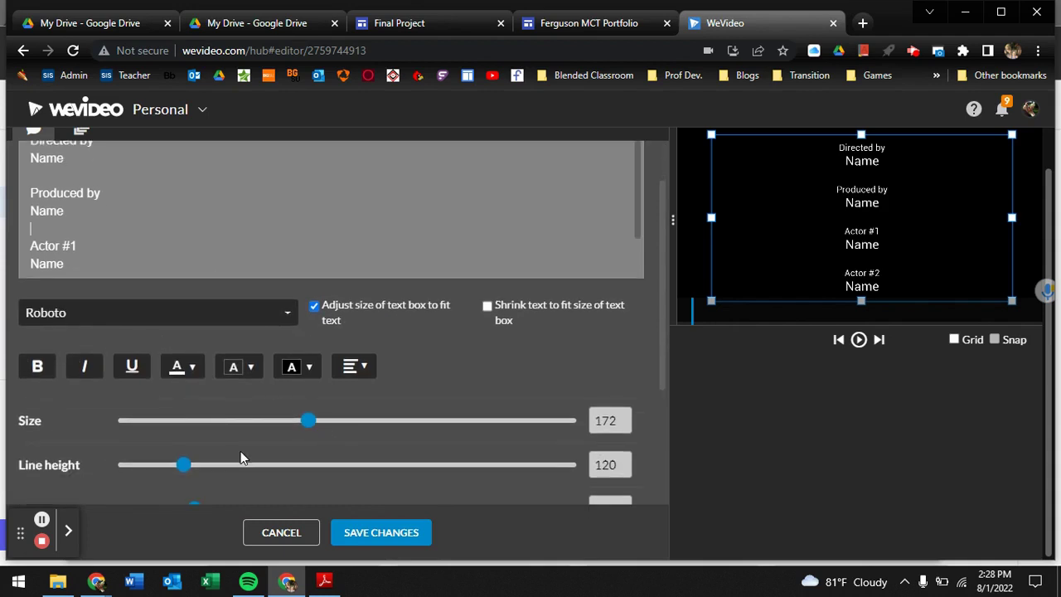
{"action": "scroll", "coordinate": [238, 448], "scroll_direction": "down", "scroll_amount": 1}
{"action": "left_click", "coordinate": [421, 537]}
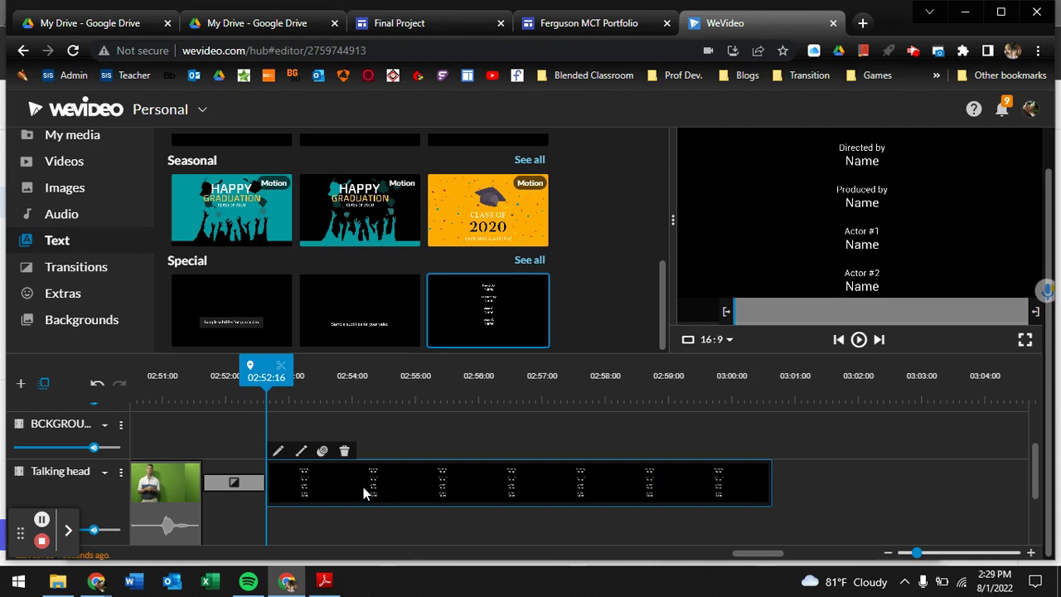
- In the credits' Animation settings, move the start position below the frame to x 184, y 1035
{"action": "double_click", "coordinate": [417, 481]}
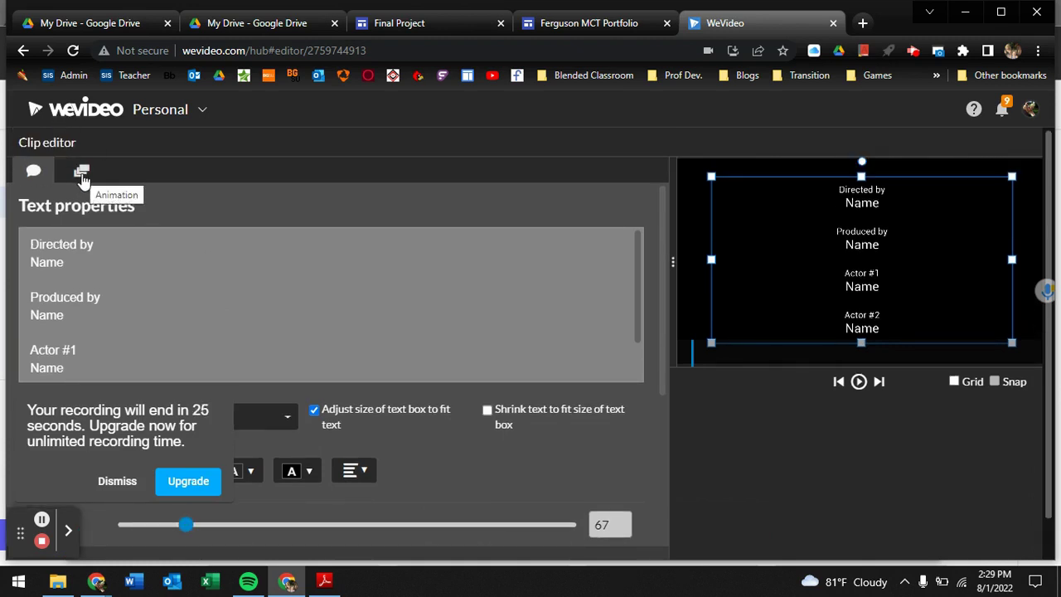
{"action": "left_click", "coordinate": [82, 174]}
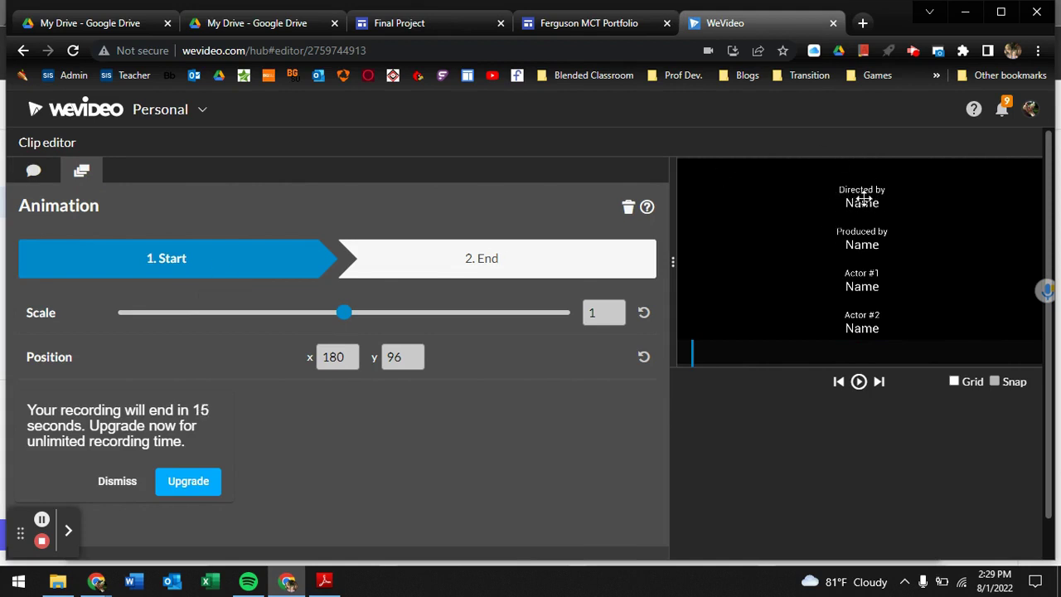
{"action": "left_click_drag", "start_coordinate": [863, 199], "coordinate": [860, 382]}
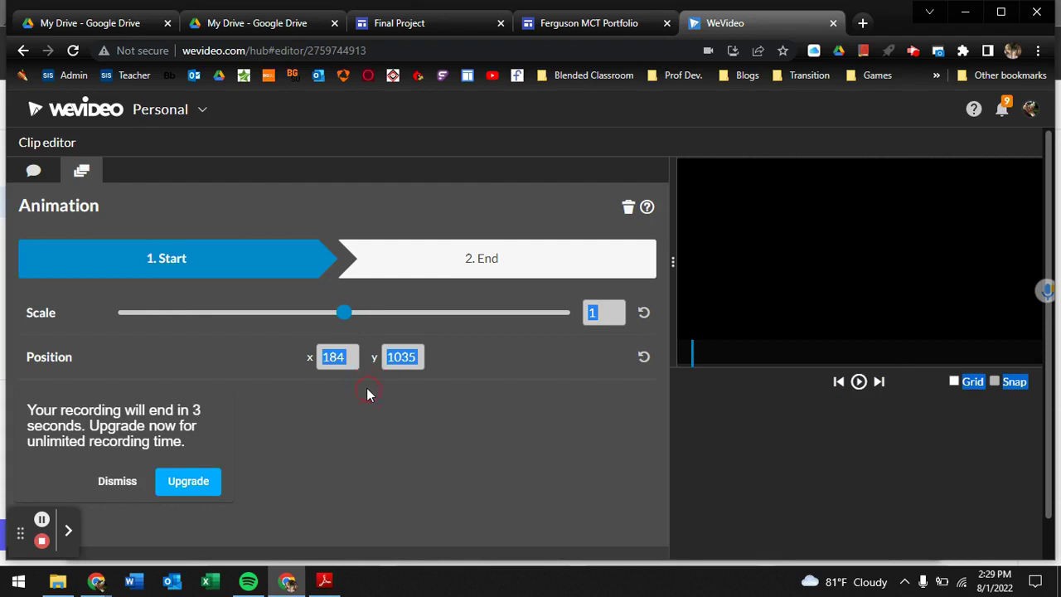
{"action": "left_click", "coordinate": [346, 357]}
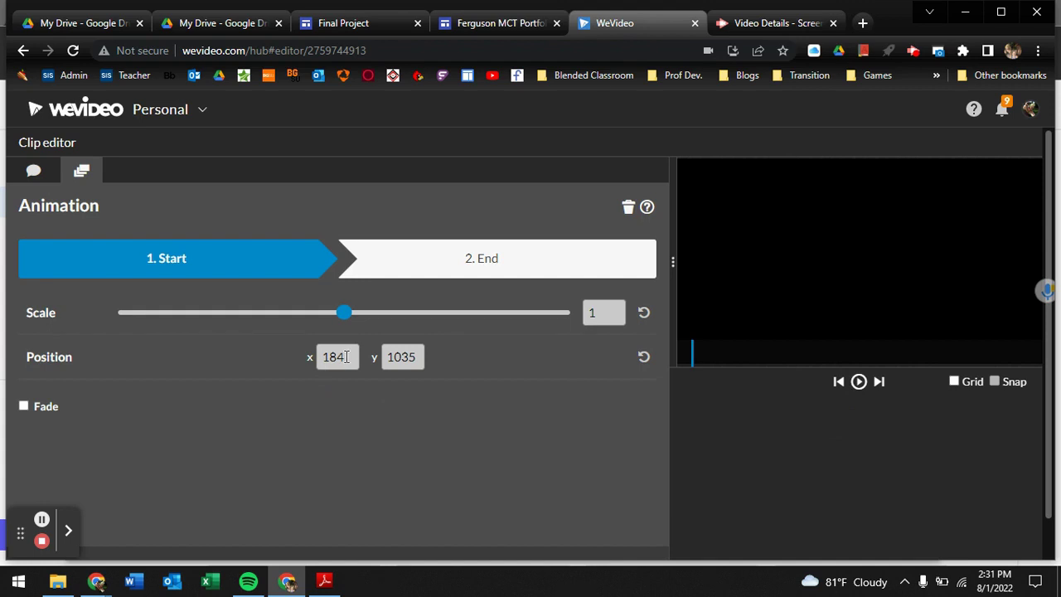
- Set the end position above the frame to x 184, y -835 and save the changes
{"action": "left_click", "coordinate": [506, 269]}
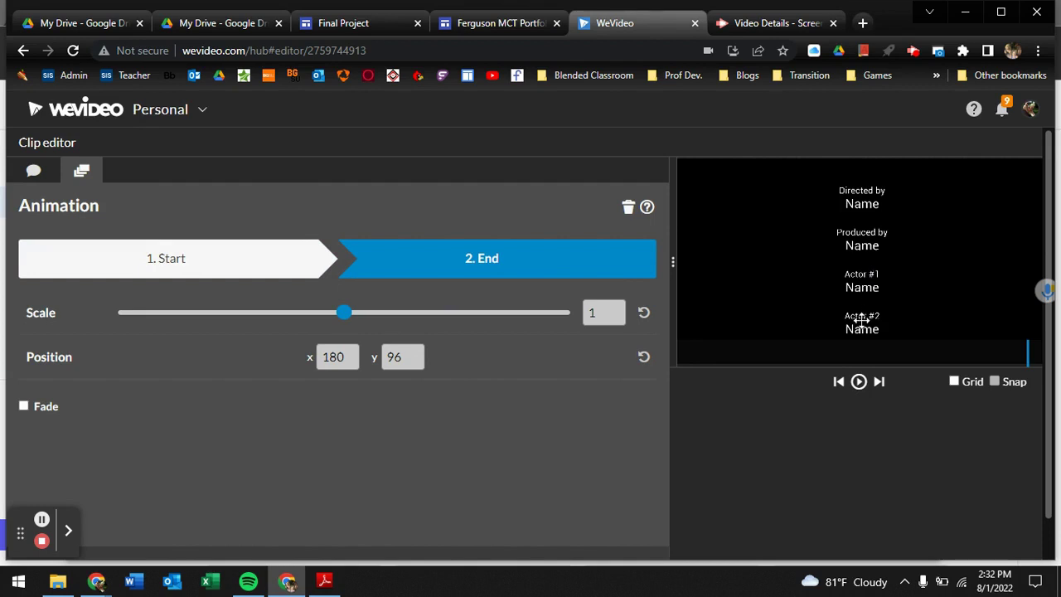
{"action": "left_click_drag", "start_coordinate": [861, 320], "coordinate": [860, 149]}
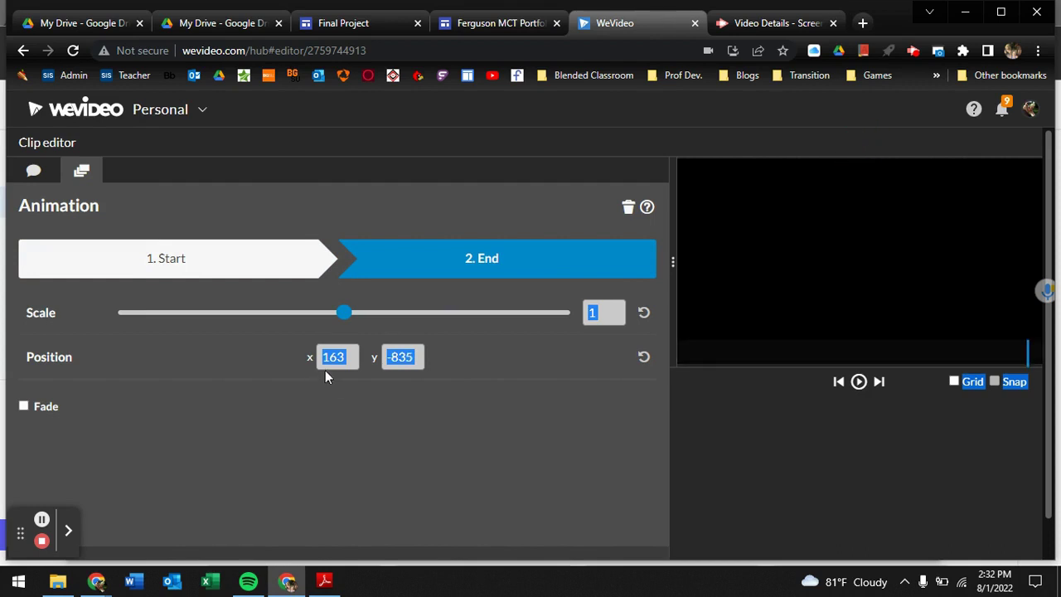
{"action": "left_click", "coordinate": [348, 356]}
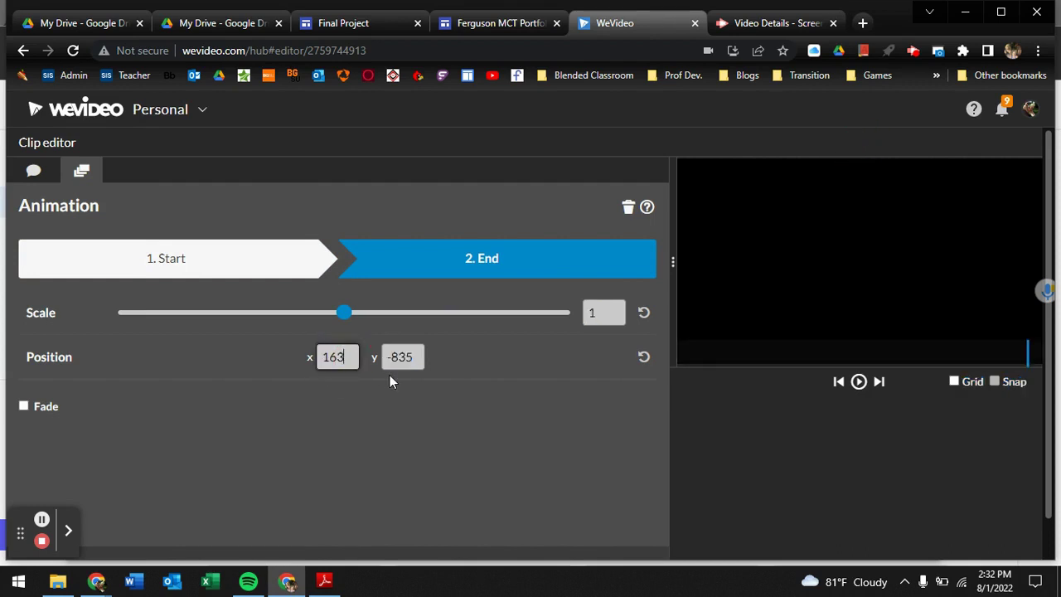
{"action": "key", "text": "BackSpace"}
{"action": "key", "text": "BackSpace"}
{"action": "type", "text": "84"}
{"action": "left_click", "coordinate": [546, 495]}
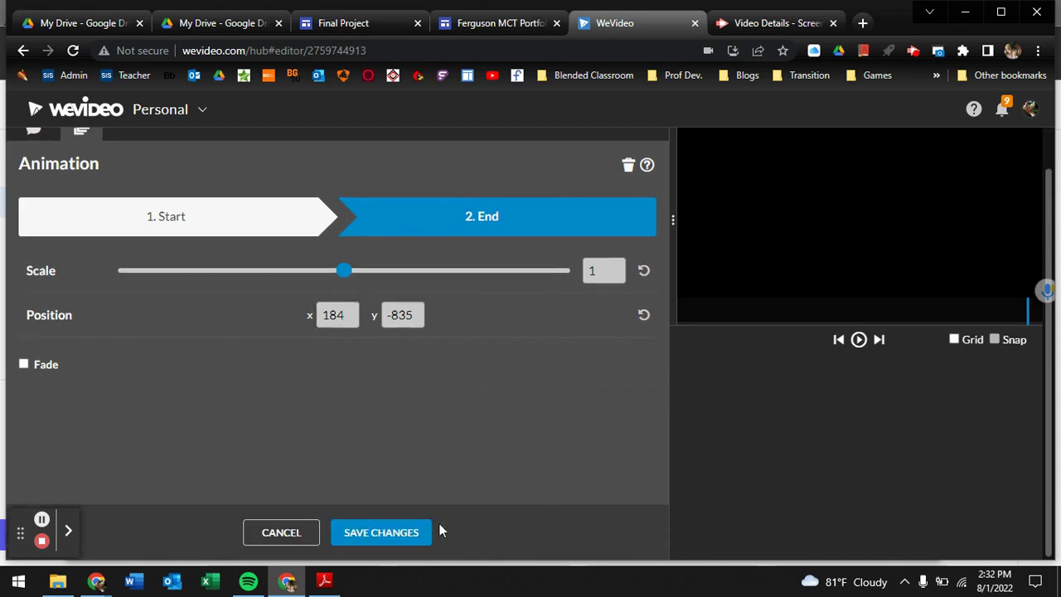
{"action": "left_click", "coordinate": [390, 532]}
- Preview the credits from just before they start, then shorten the credits clip
{"action": "left_click_drag", "start_coordinate": [265, 368], "coordinate": [183, 368]}
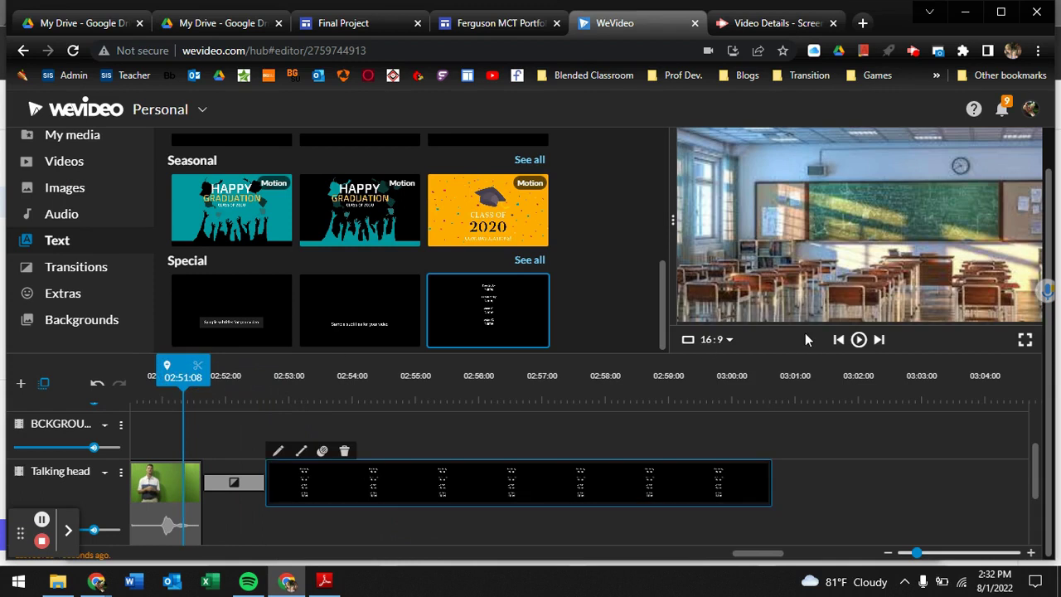
{"action": "left_click", "coordinate": [858, 339]}
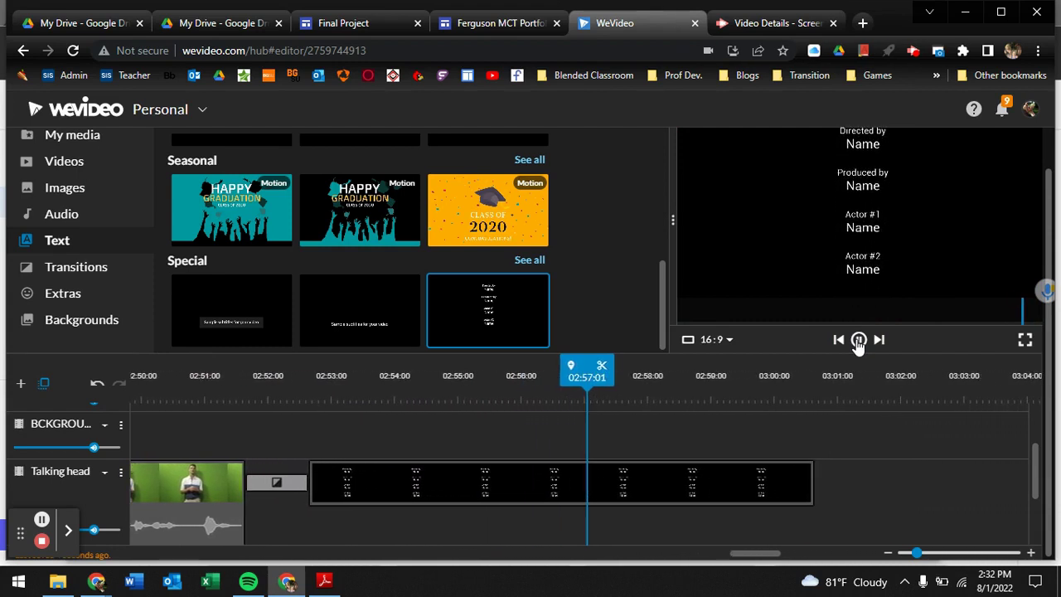
{"action": "left_click", "coordinate": [859, 340]}
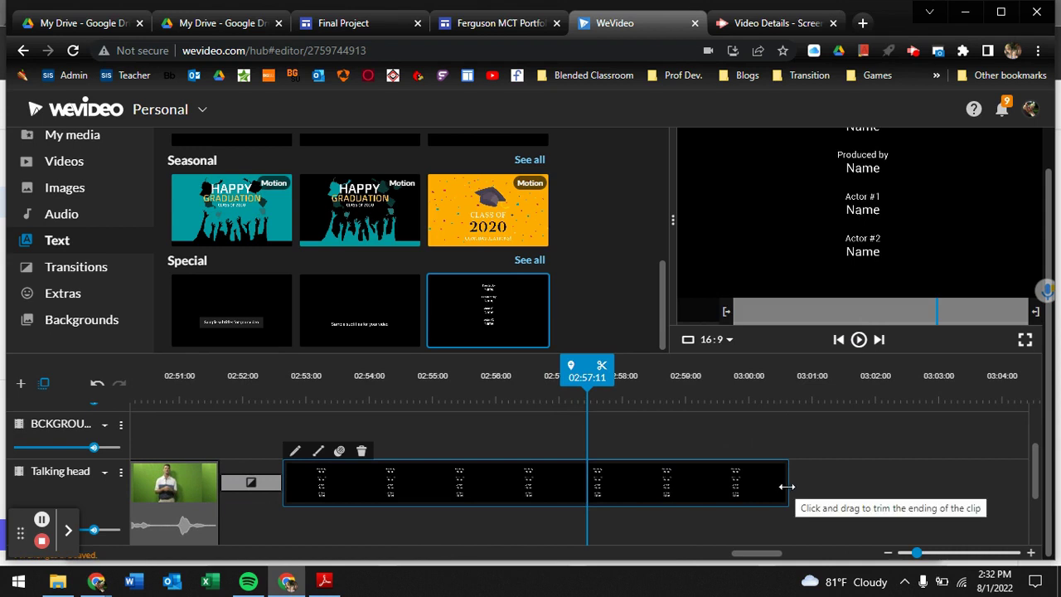
{"action": "left_click_drag", "start_coordinate": [786, 487], "coordinate": [506, 504]}
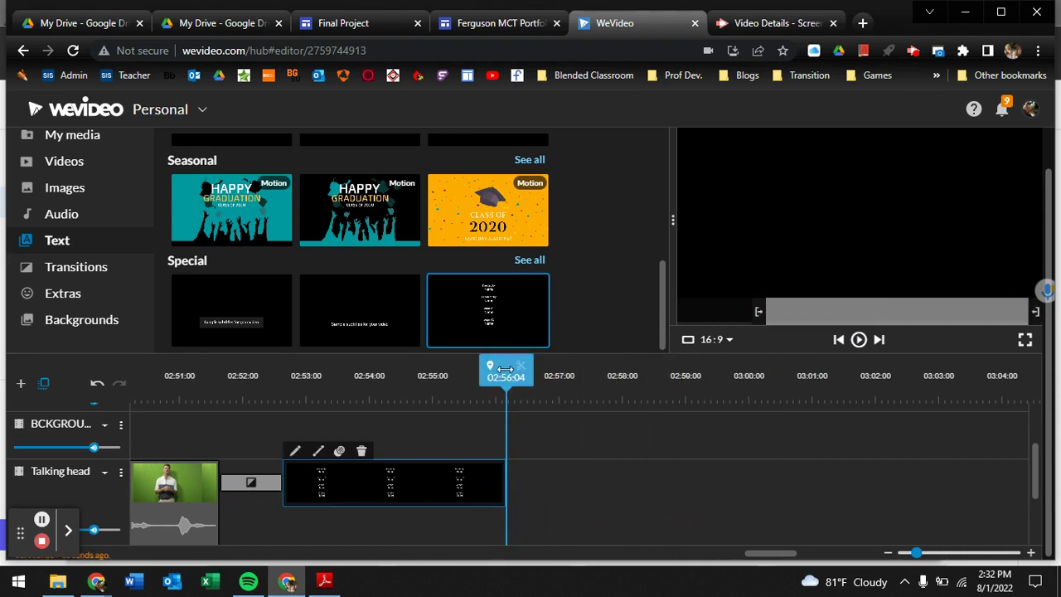
- Replay the credits and extend the credits clip to about 8 seconds
{"action": "left_click_drag", "start_coordinate": [502, 396], "coordinate": [185, 401]}
{"action": "left_click", "coordinate": [858, 339]}
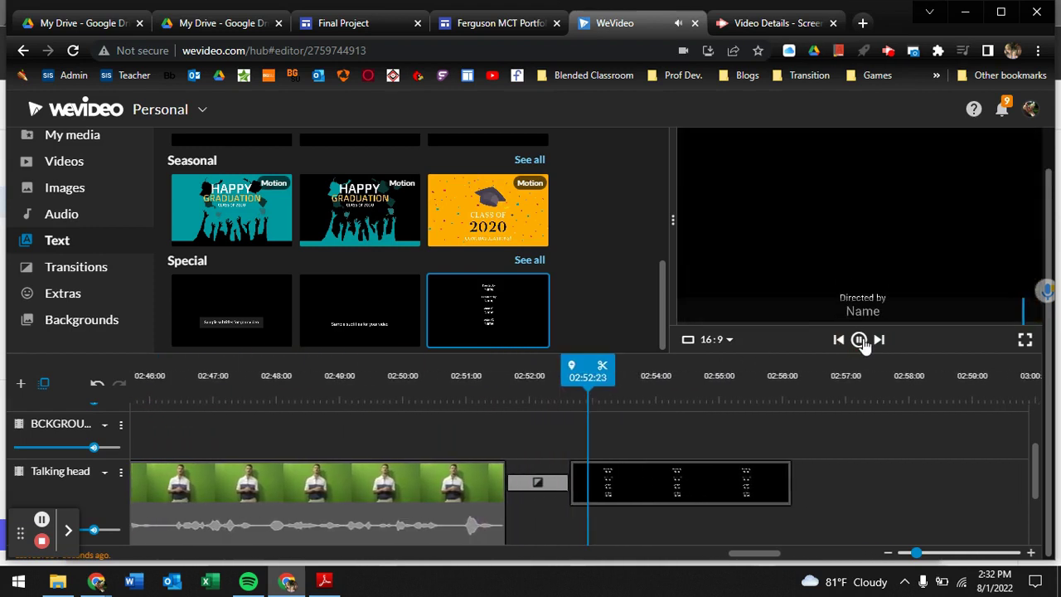
{"action": "left_click", "coordinate": [860, 341]}
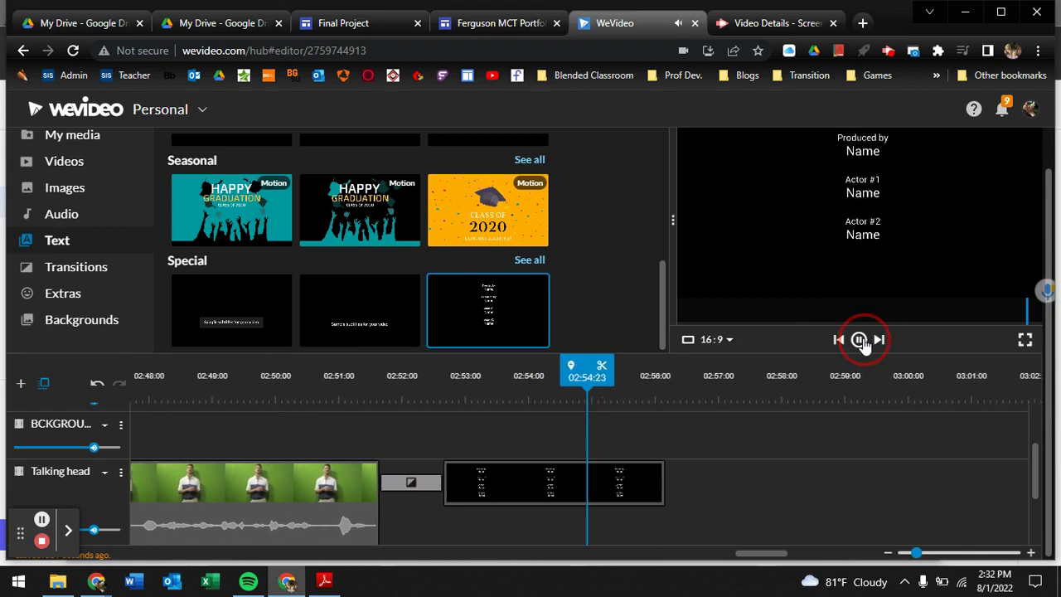
{"action": "left_click", "coordinate": [655, 479]}
{"action": "left_click_drag", "start_coordinate": [656, 478], "coordinate": [976, 468]}
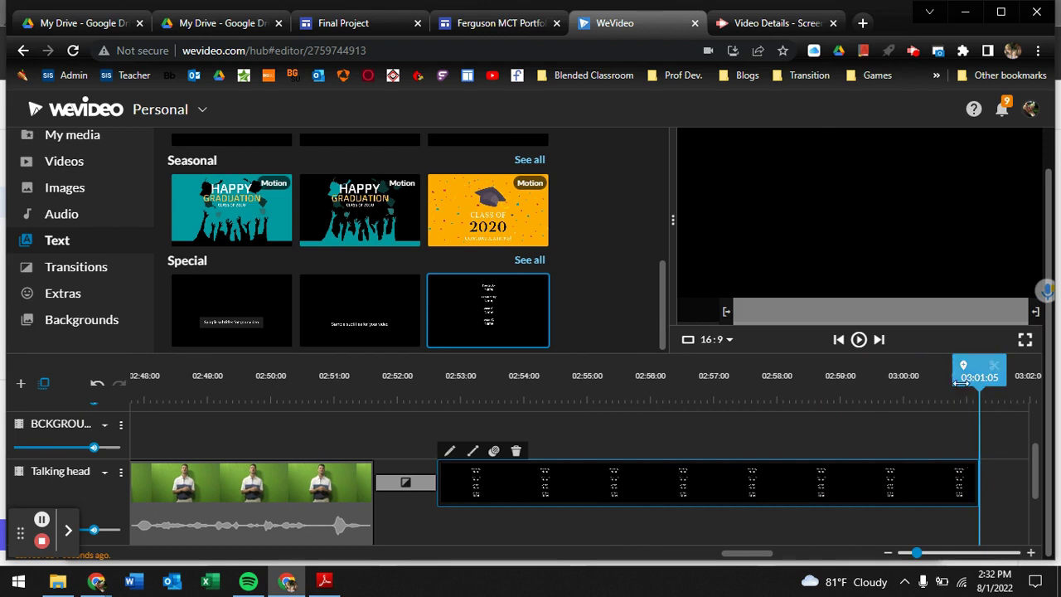
{"action": "left_click_drag", "start_coordinate": [665, 396], "coordinate": [652, 400]}
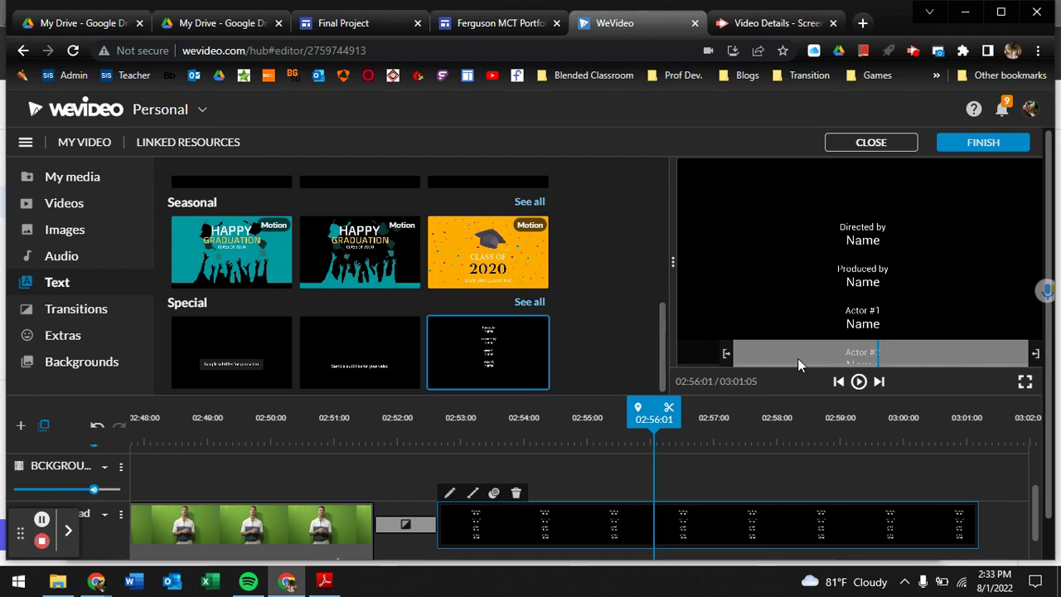
{"action": "left_click", "coordinate": [838, 385]}
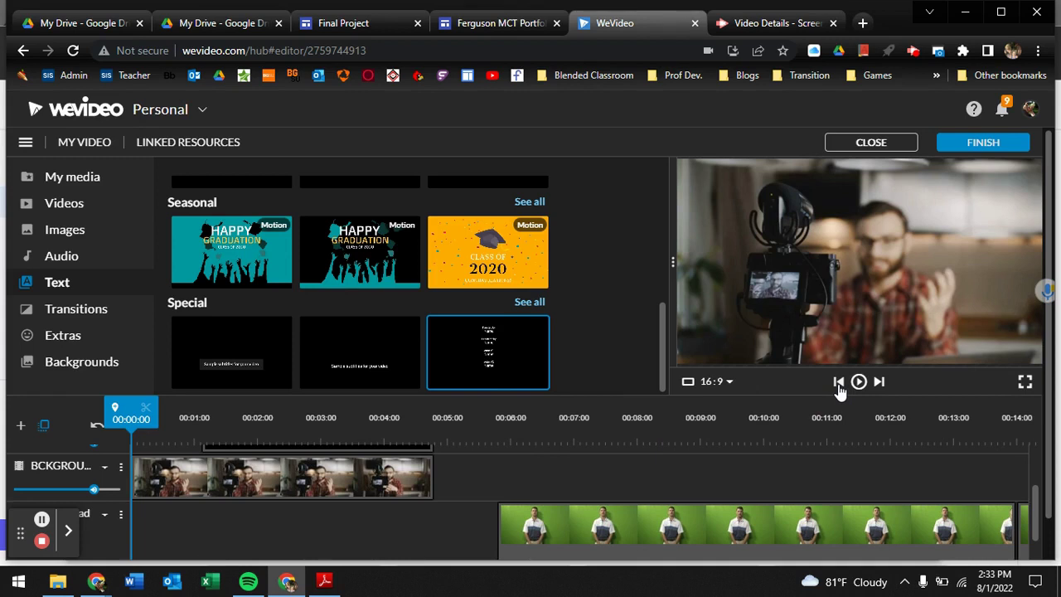
{"action": "left_click", "coordinate": [880, 387]}
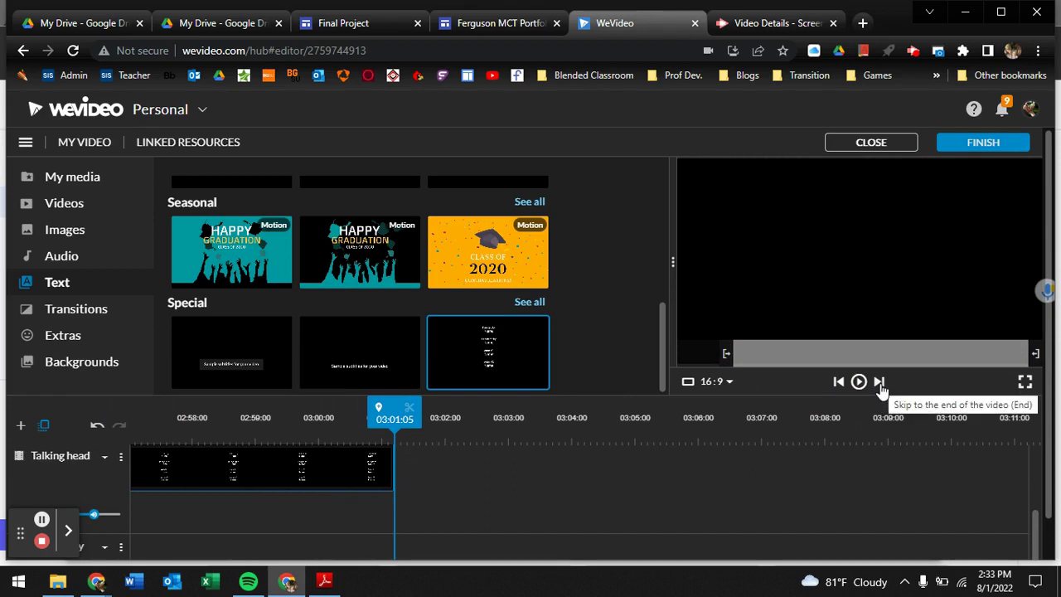
{"action": "scroll", "coordinate": [774, 476], "scroll_direction": "down", "scroll_amount": 5}
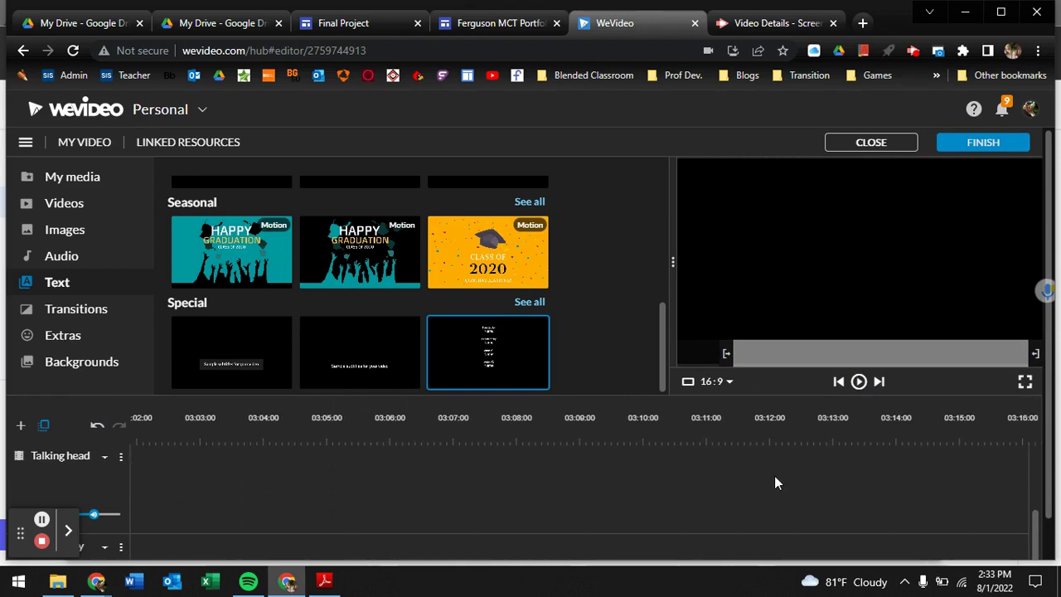
{"action": "scroll", "coordinate": [774, 475], "scroll_direction": "down", "scroll_amount": 5}
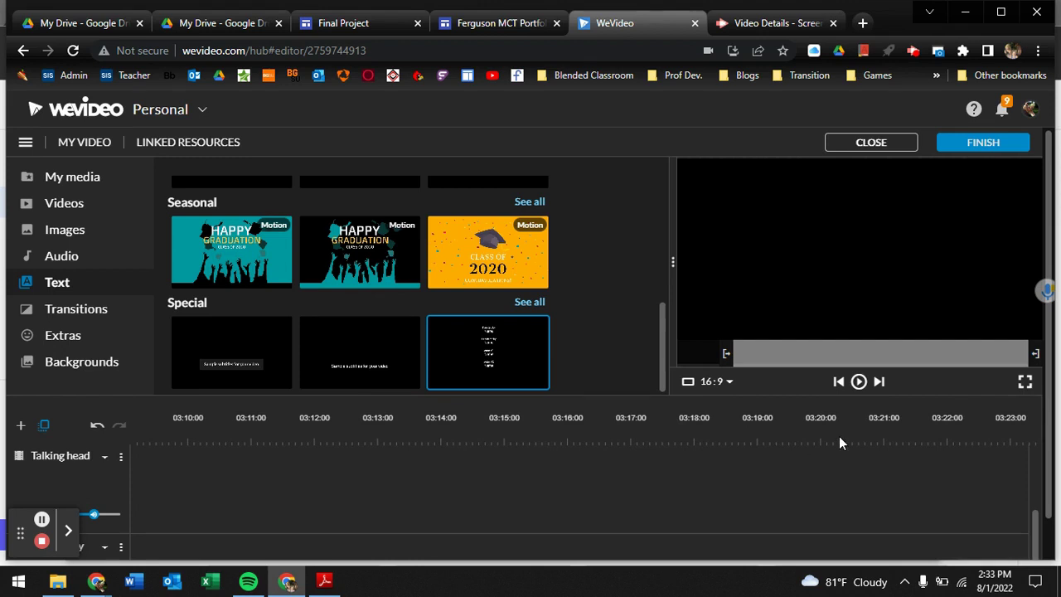
{"action": "scroll", "coordinate": [917, 499], "scroll_direction": "down", "scroll_amount": 3}
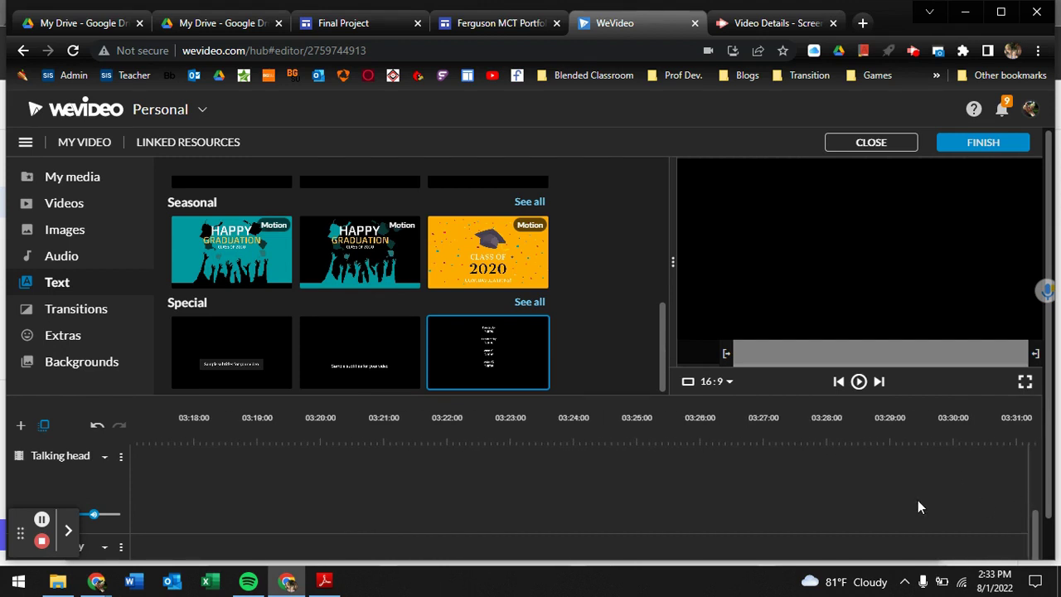
{"action": "scroll", "coordinate": [917, 500], "scroll_direction": "up", "scroll_amount": 2}
{"action": "scroll", "coordinate": [918, 499], "scroll_direction": "up", "scroll_amount": 10}
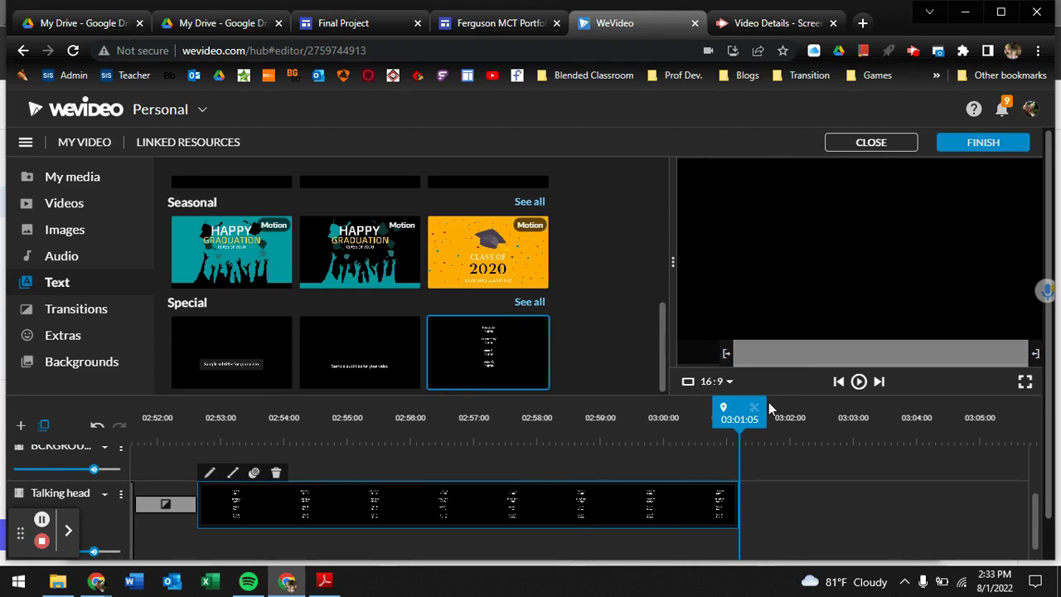
- Start the export with FINISH and change the title from 'My Video 2' to 'Test'
{"action": "left_click", "coordinate": [988, 145]}
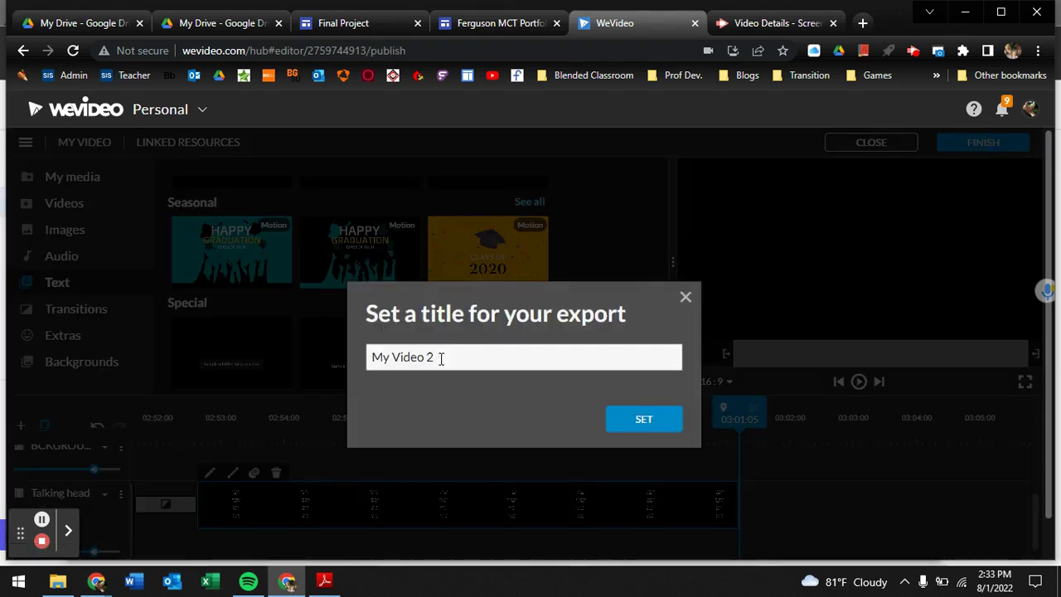
{"action": "left_click", "coordinate": [440, 355]}
{"action": "key", "text": "ctrl+a"}
{"action": "key", "text": "BackSpace"}
{"action": "type", "text": "Test"}
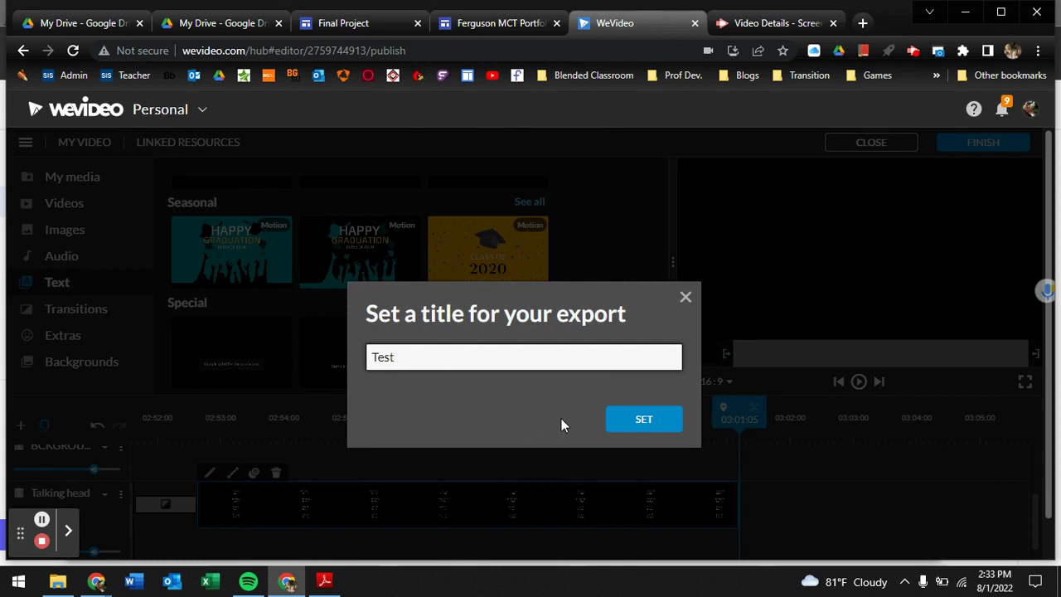
{"action": "left_click", "coordinate": [646, 421]}
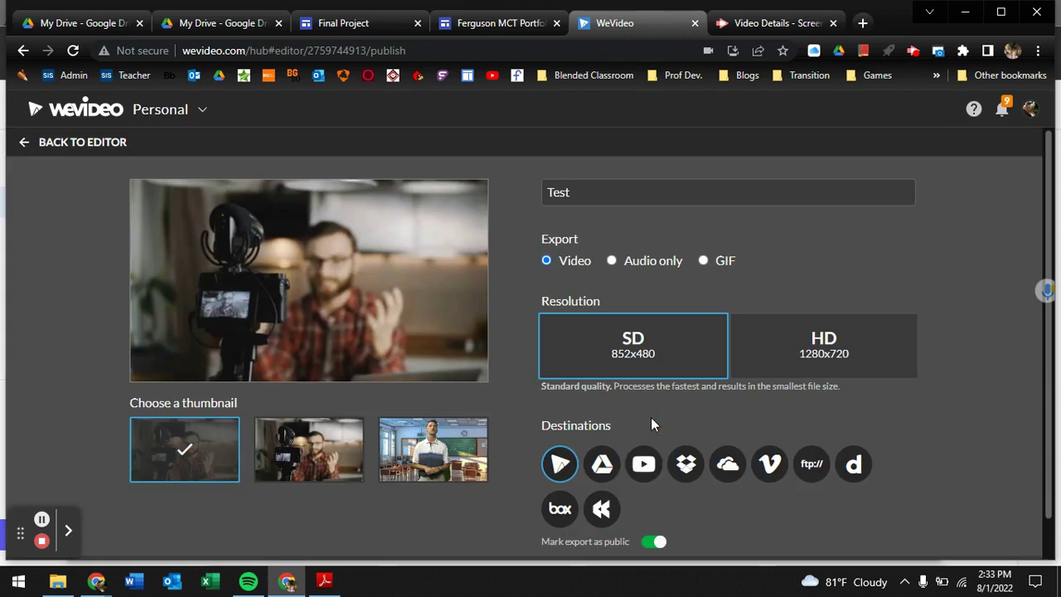
- Compare the thumbnail frames and choose the third one, the classroom shot of the presenter
{"action": "scroll", "coordinate": [650, 417], "scroll_direction": "down", "scroll_amount": 2}
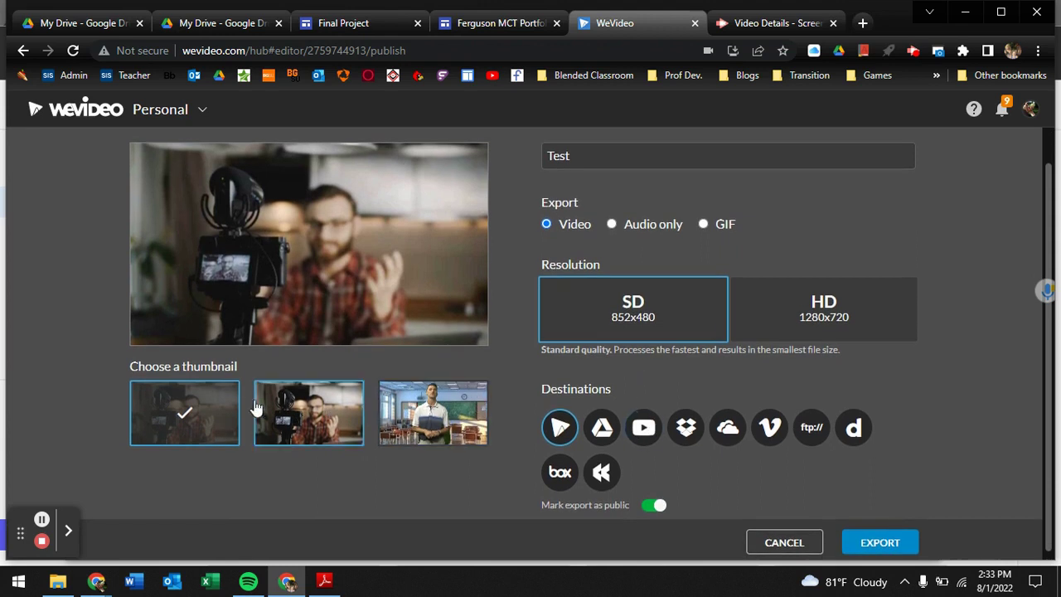
{"action": "left_click", "coordinate": [314, 429]}
{"action": "scroll", "coordinate": [316, 429], "scroll_direction": "down", "scroll_amount": 1}
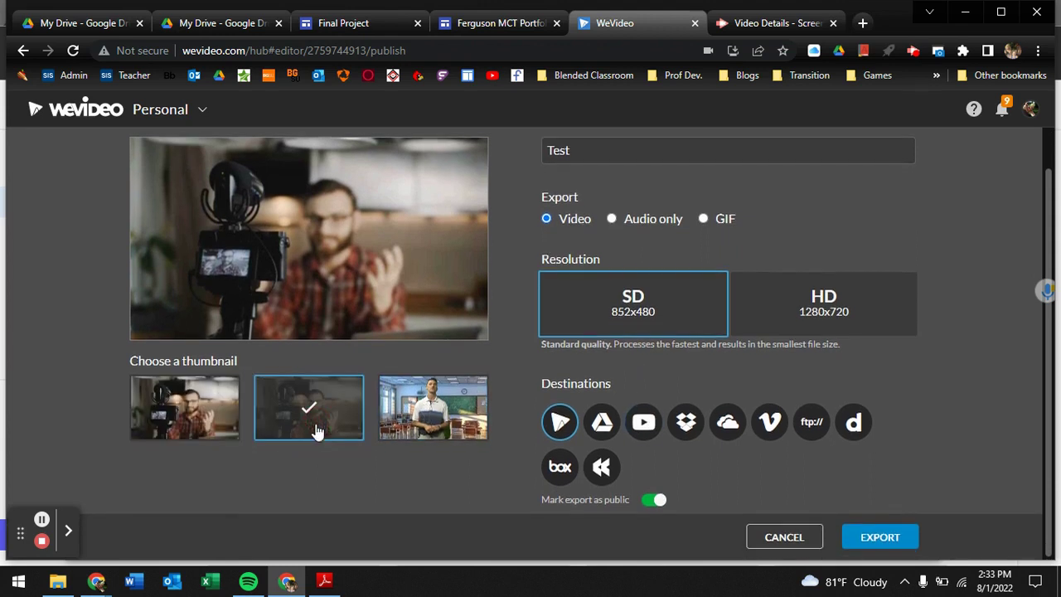
{"action": "left_click", "coordinate": [192, 420]}
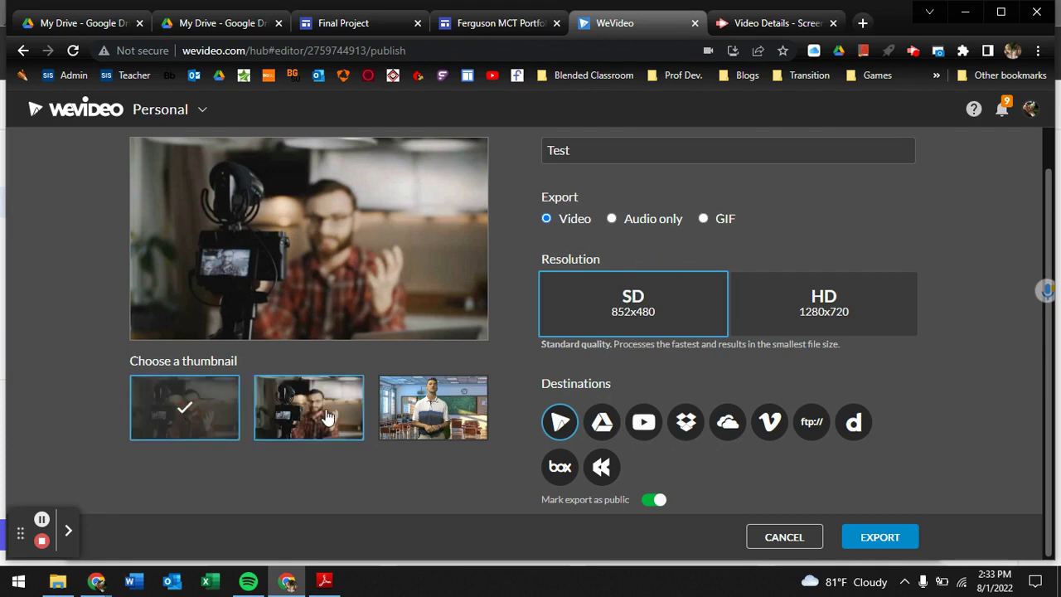
{"action": "left_click", "coordinate": [321, 428]}
{"action": "left_click", "coordinate": [422, 423]}
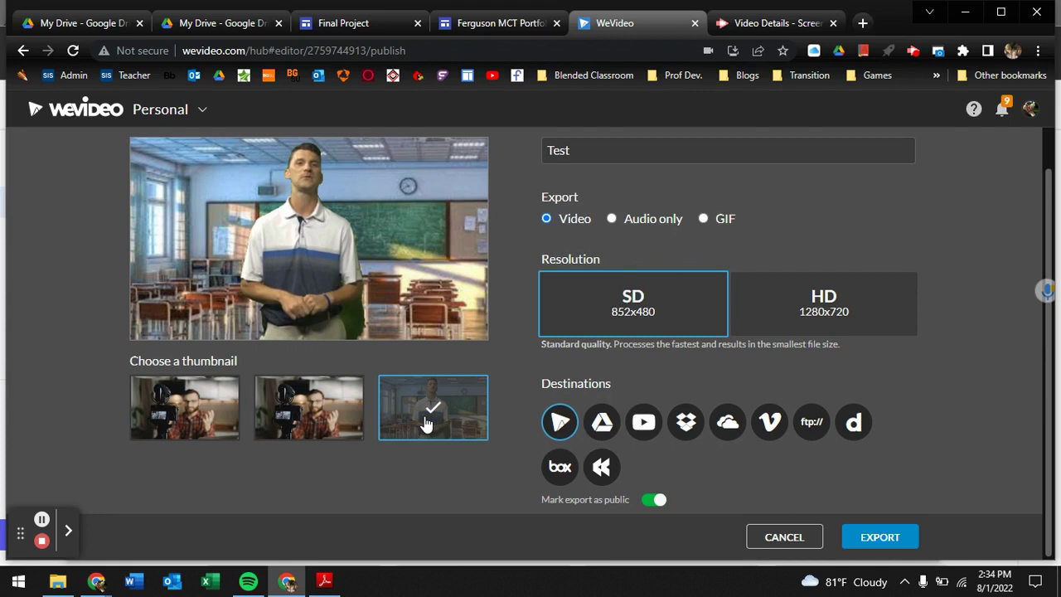
- Choose HD 1280x720 export resolution and add Google Drive as the export destination
{"action": "left_click", "coordinate": [871, 311]}
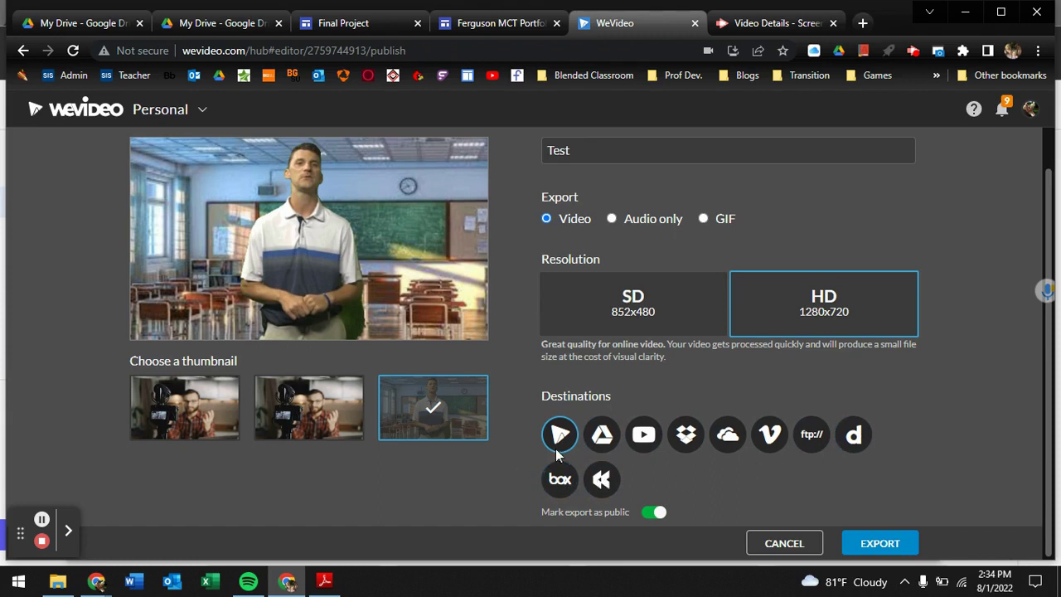
{"action": "left_click", "coordinate": [602, 437]}
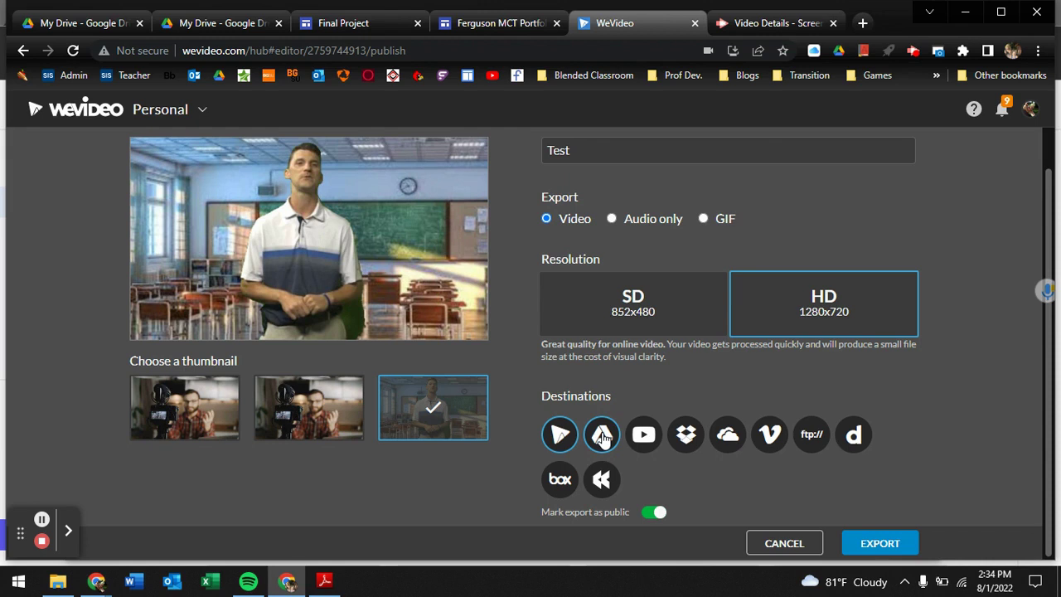